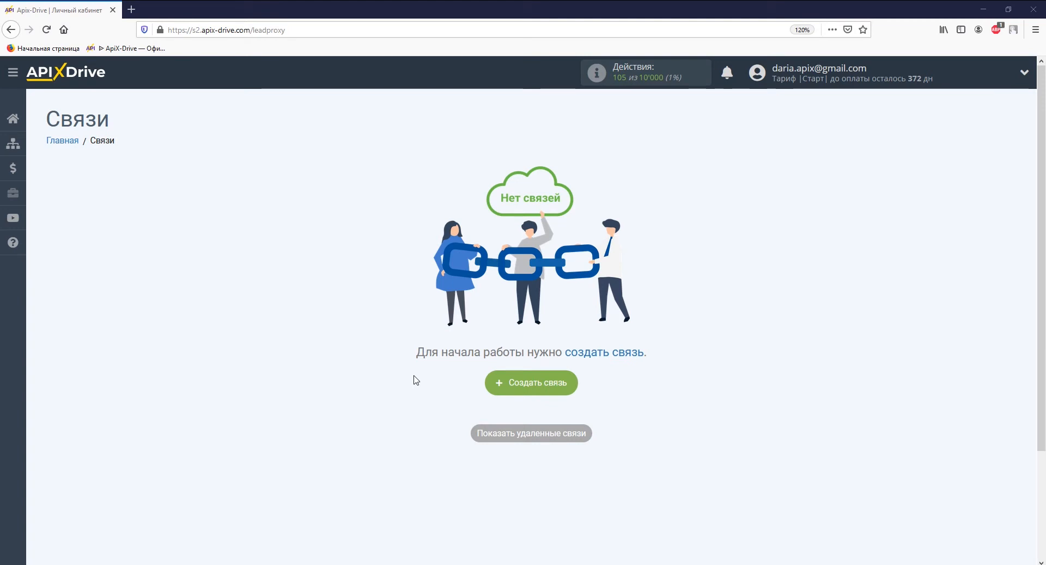
Step: Start a new connection with Lamoda as the source system
{"action": "left_click", "coordinate": [545, 383]}
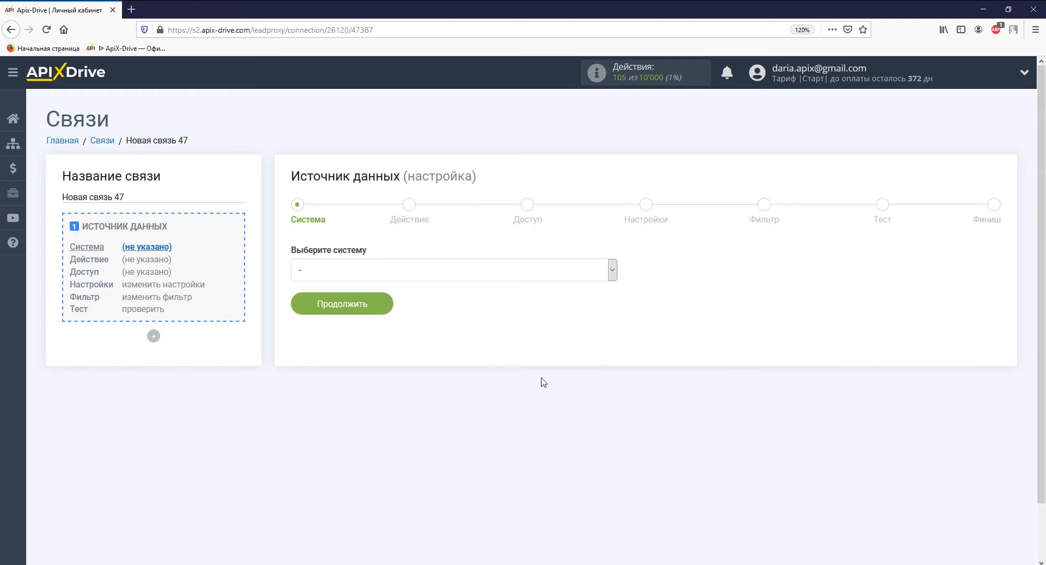
{"action": "left_click", "coordinate": [612, 270]}
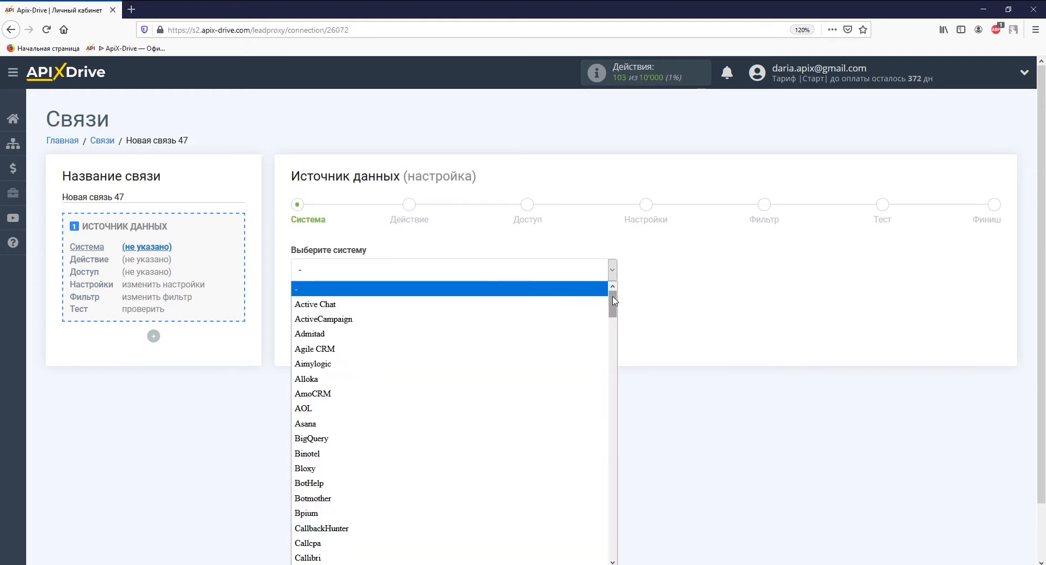
{"action": "left_click_drag", "start_coordinate": [614, 300], "coordinate": [615, 386]}
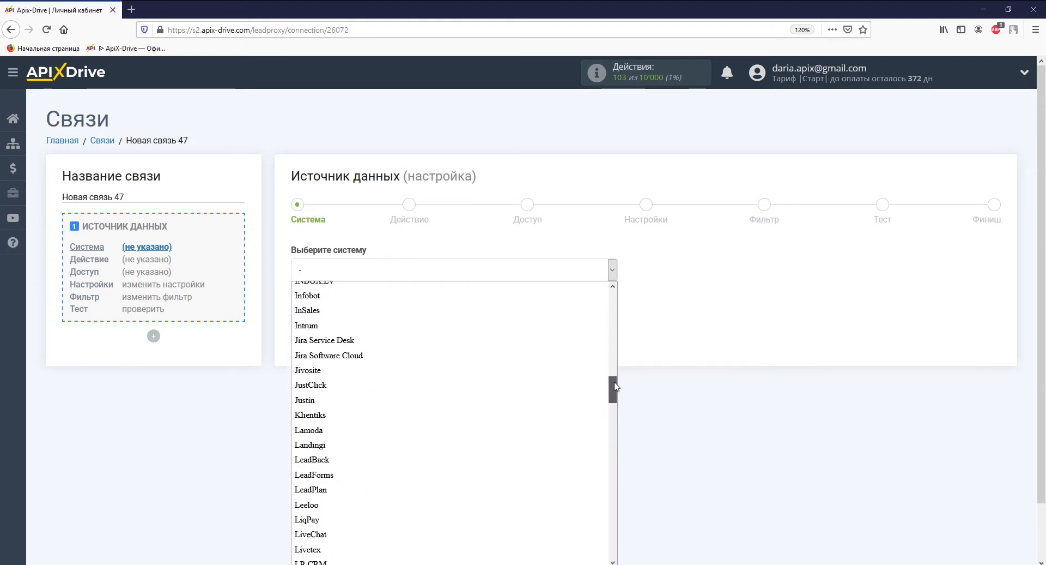
{"action": "left_click", "coordinate": [596, 429]}
{"action": "left_click", "coordinate": [375, 306]}
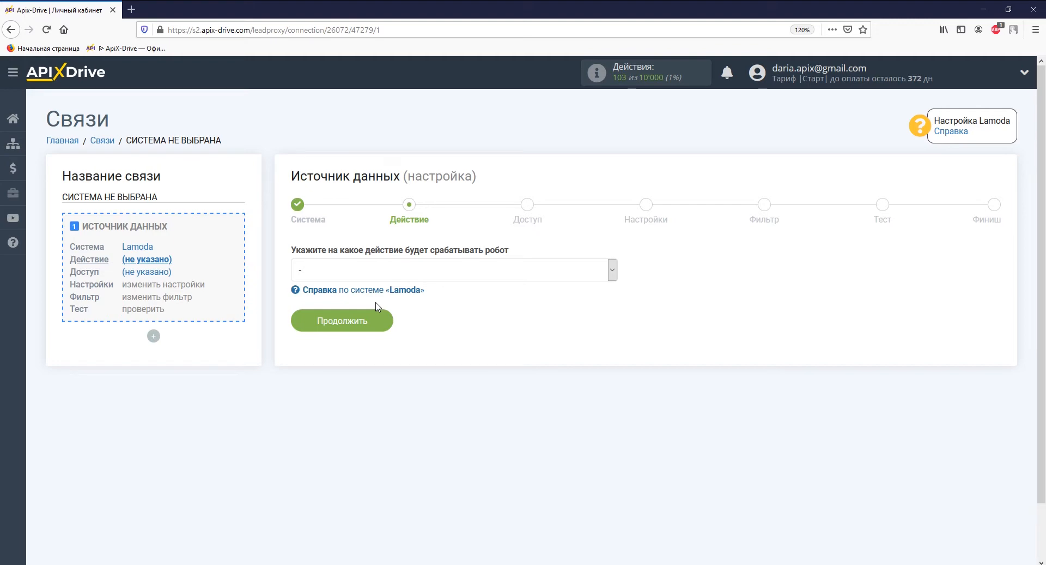
Step: Choose the Загрузить заказы (новые) action and open the Lamoda account connection form
{"action": "left_click", "coordinate": [383, 270]}
{"action": "left_click", "coordinate": [385, 304]}
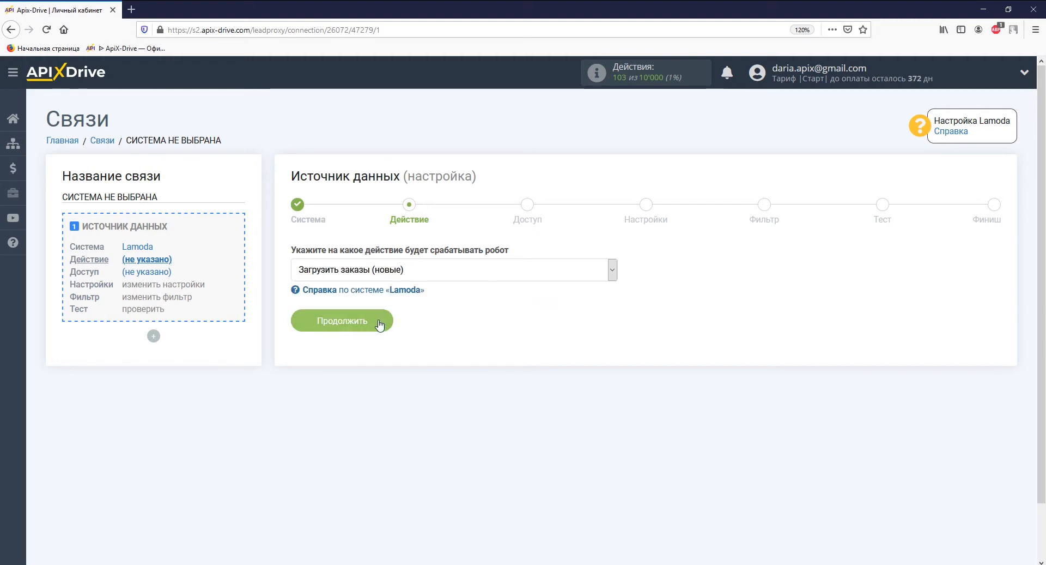
{"action": "left_click", "coordinate": [380, 321]}
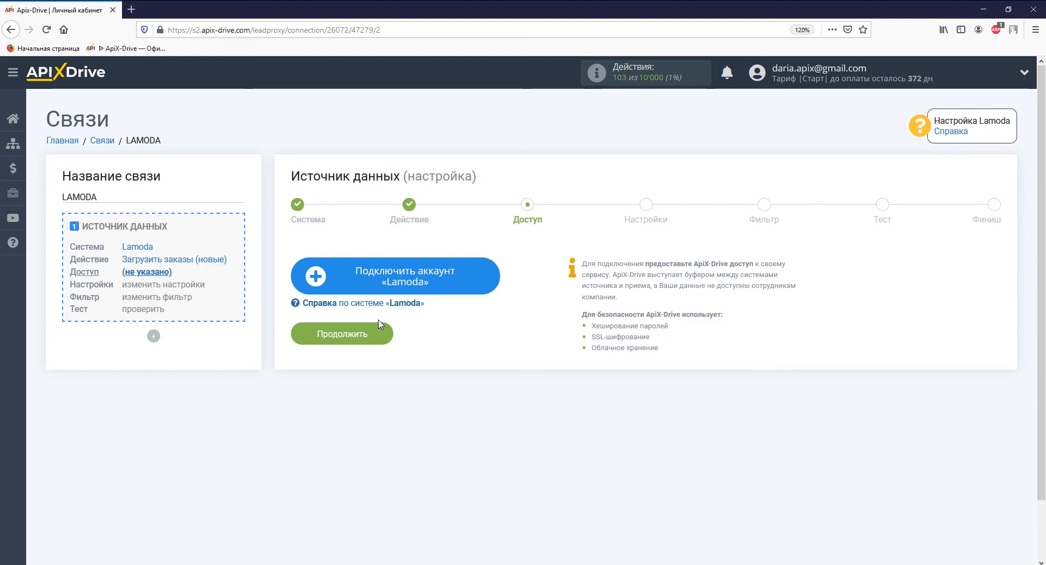
{"action": "left_click", "coordinate": [342, 275]}
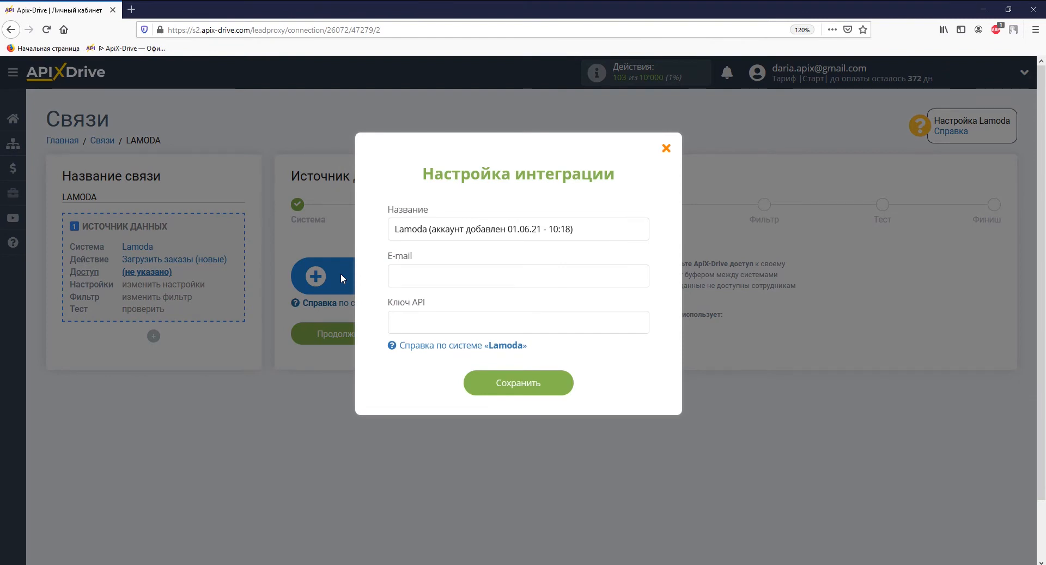
{"action": "right_click", "coordinate": [398, 272]}
Step: Paste the account e-mail, then copy the Ключ API value from Помощник по интеграции
{"action": "left_click", "coordinate": [426, 330]}
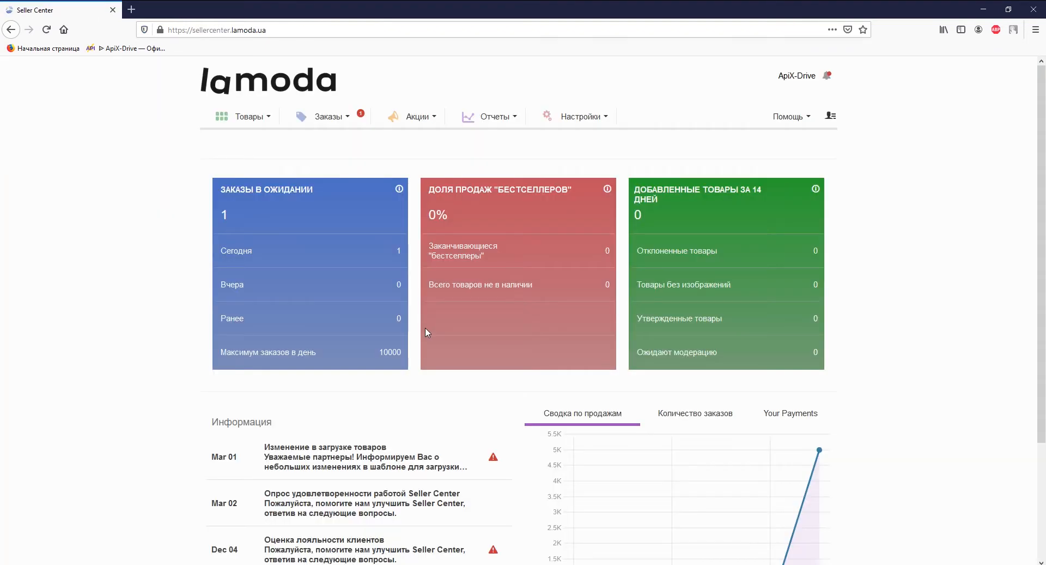
{"action": "left_click", "coordinate": [569, 117]}
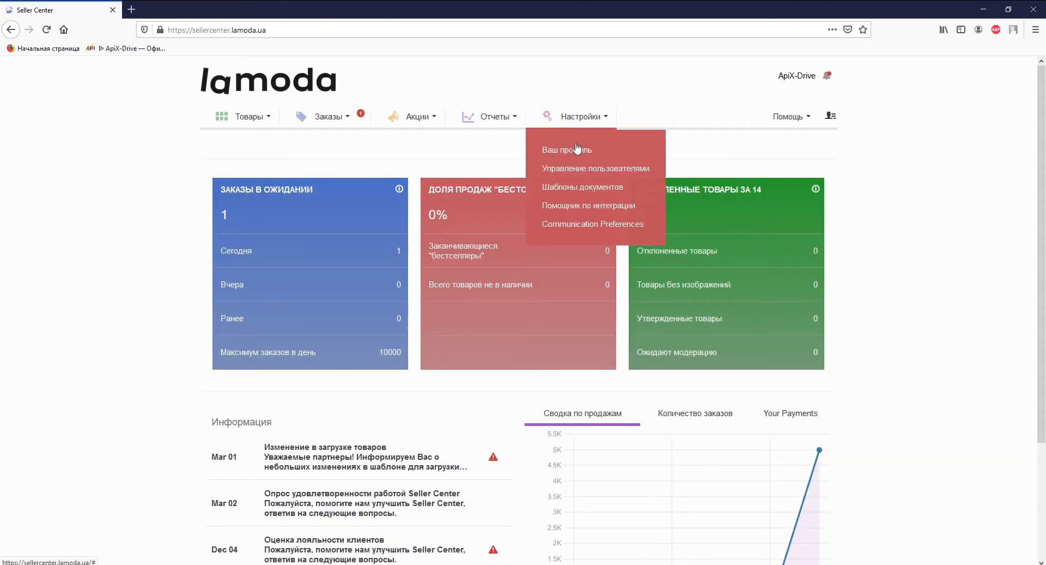
{"action": "left_click", "coordinate": [576, 206]}
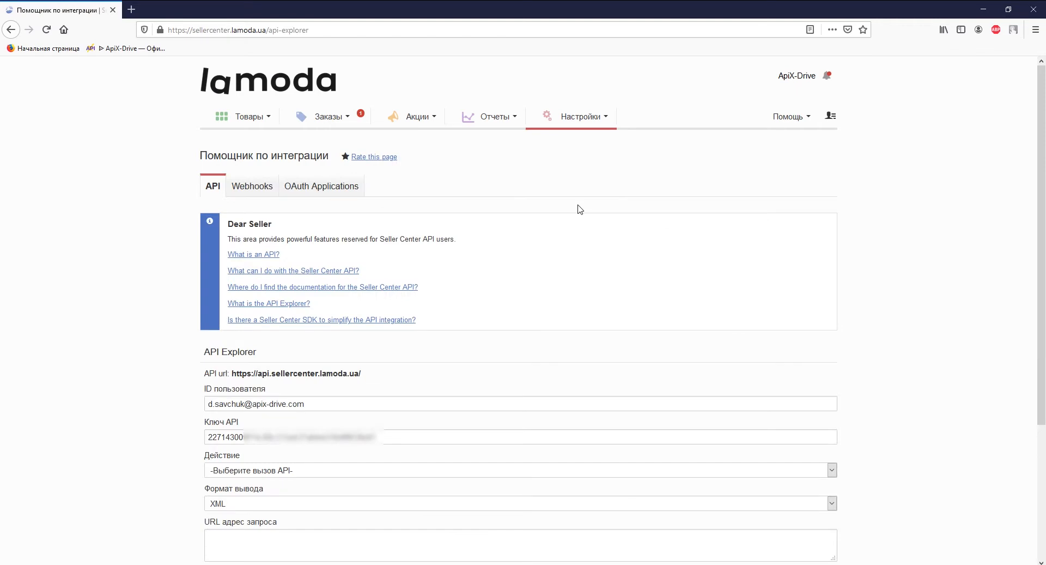
{"action": "left_click_drag", "start_coordinate": [381, 437], "coordinate": [209, 437]}
{"action": "right_click", "coordinate": [210, 433]}
{"action": "left_click", "coordinate": [248, 318]}
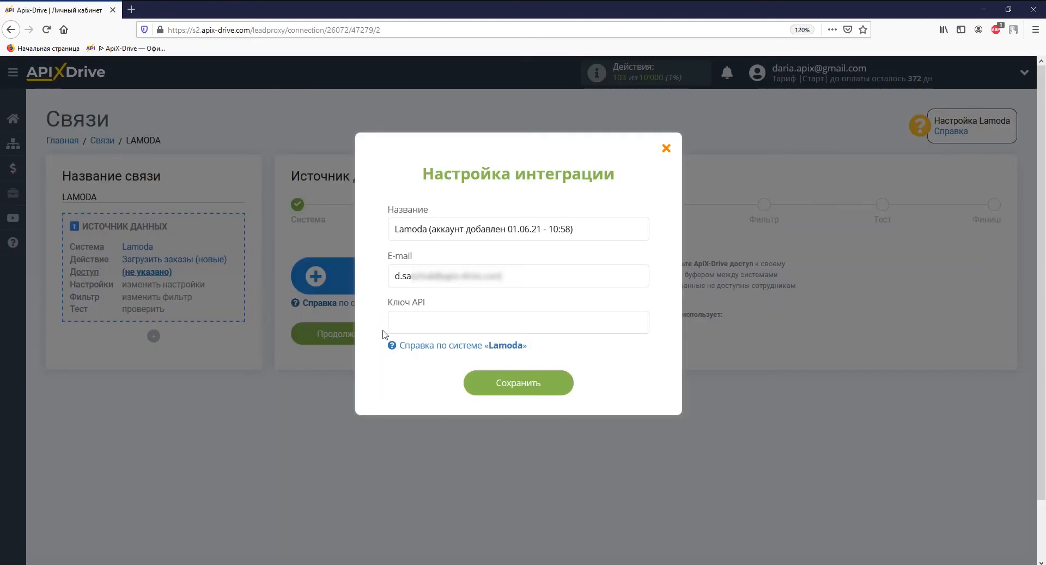
{"action": "right_click", "coordinate": [394, 325]}
Step: Paste the API key, save the Lamoda account, and continue through access and settings
{"action": "left_click", "coordinate": [426, 385]}
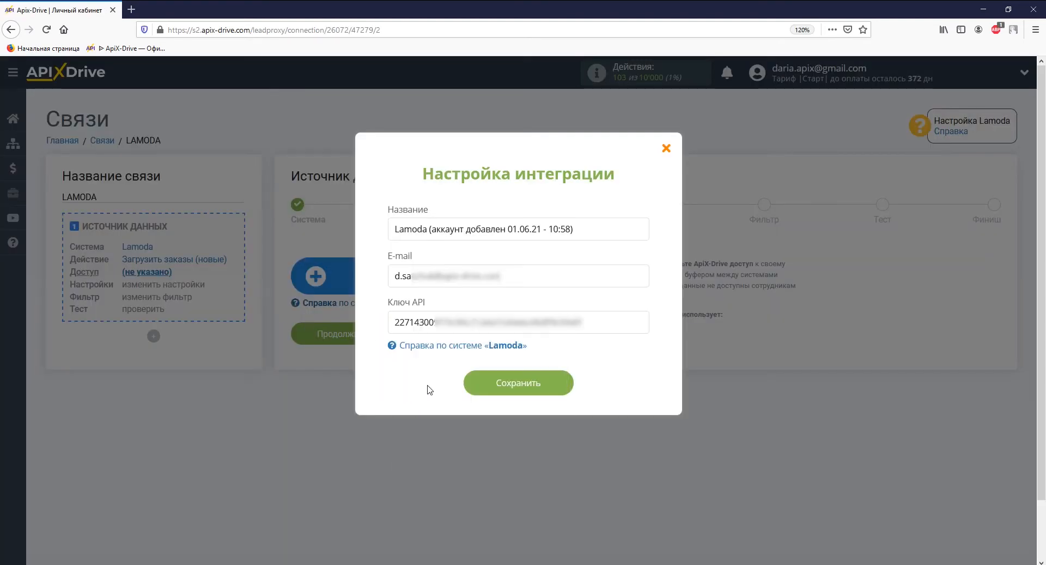
{"action": "left_click", "coordinate": [478, 383]}
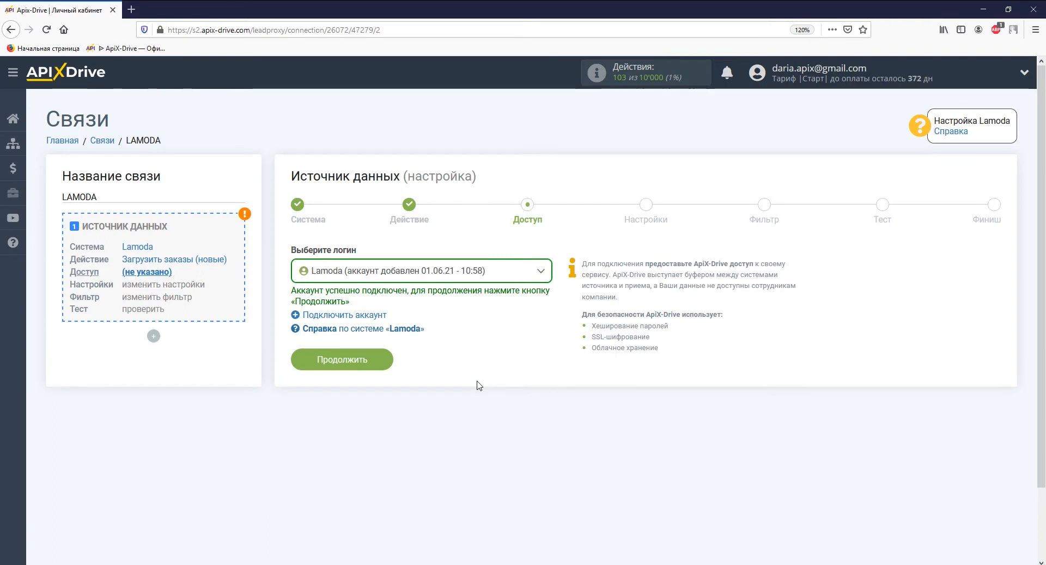
{"action": "left_click", "coordinate": [375, 363]}
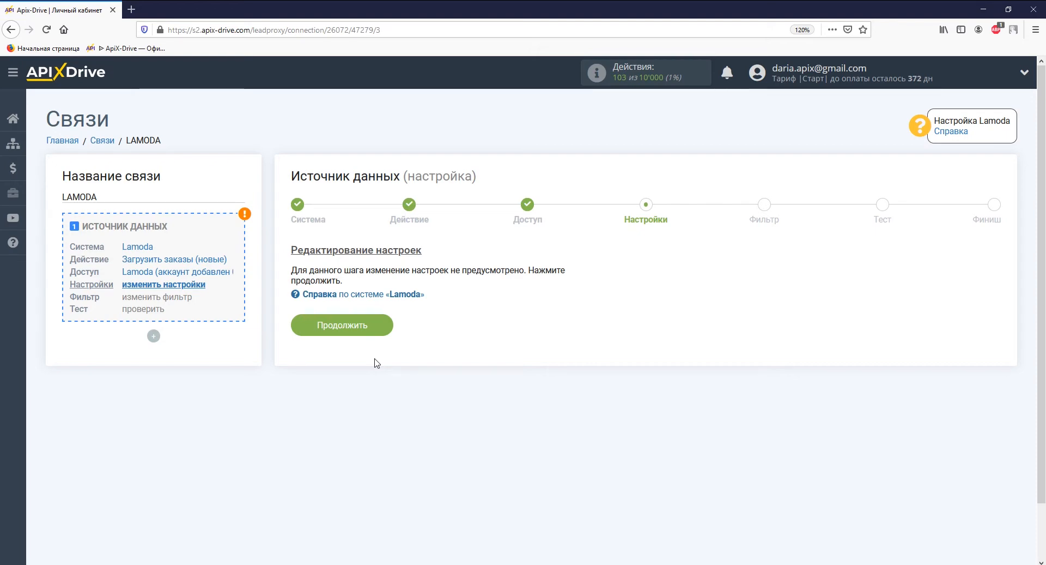
{"action": "left_click", "coordinate": [375, 330]}
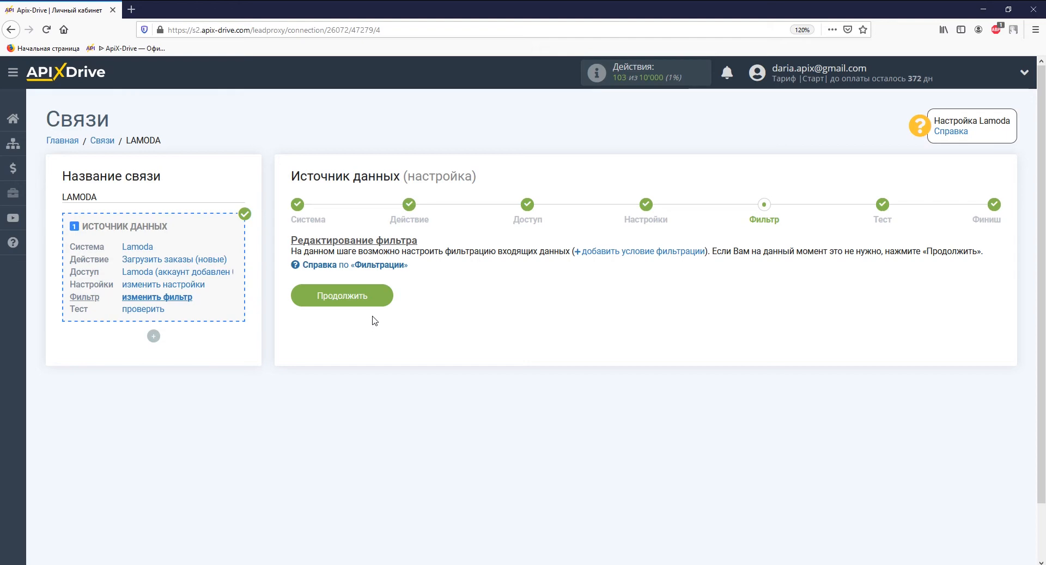
Step: Skip the filter, review the sample Lamoda order test data, and finish the source
{"action": "left_click", "coordinate": [375, 300]}
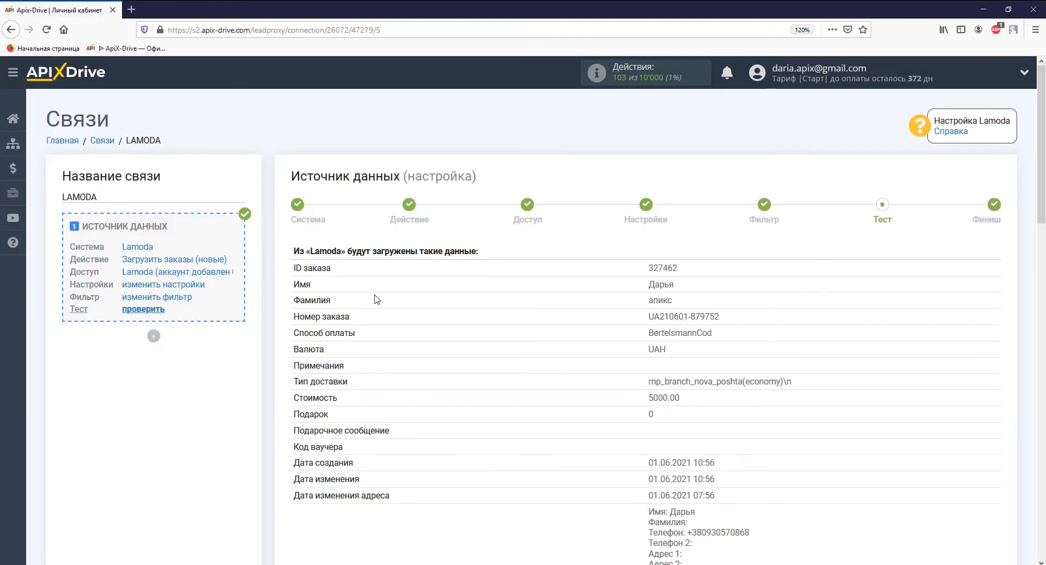
{"action": "scroll", "coordinate": [375, 300], "scroll_direction": "down", "scroll_amount": 5}
{"action": "scroll", "coordinate": [375, 300], "scroll_direction": "down", "scroll_amount": 4}
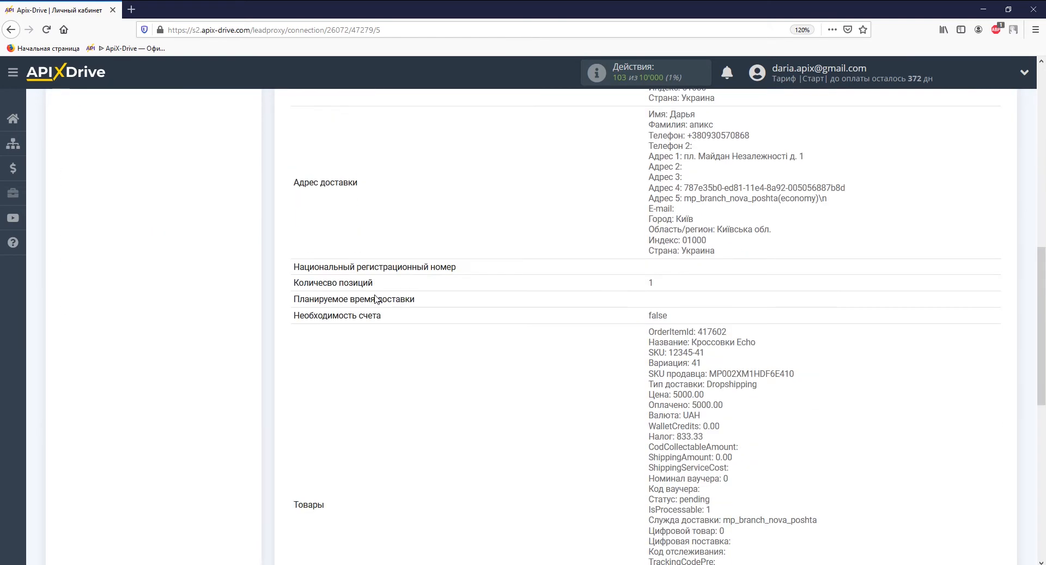
{"action": "scroll", "coordinate": [375, 299], "scroll_direction": "down", "scroll_amount": 5}
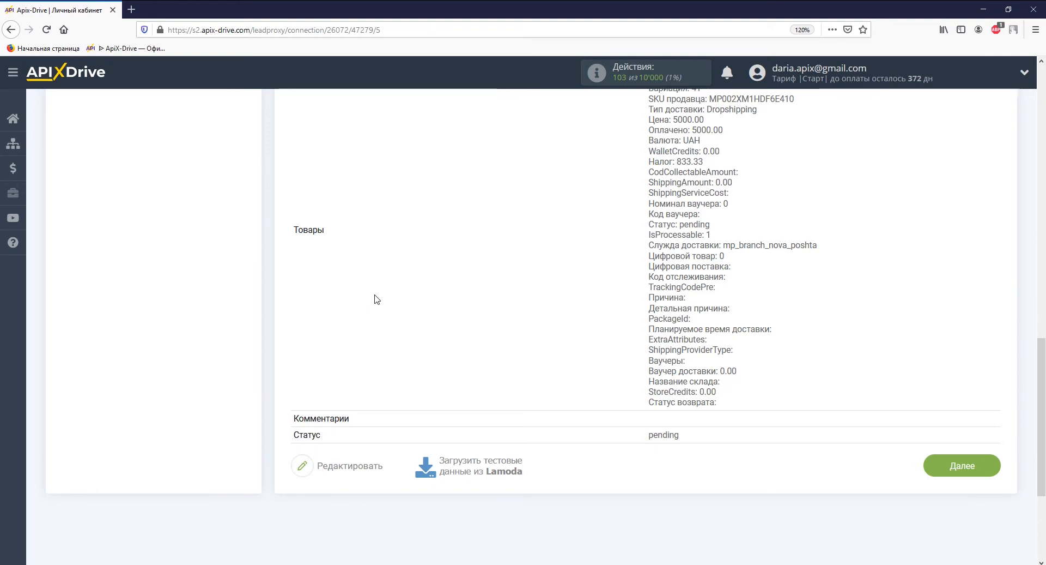
{"action": "left_click", "coordinate": [945, 469]}
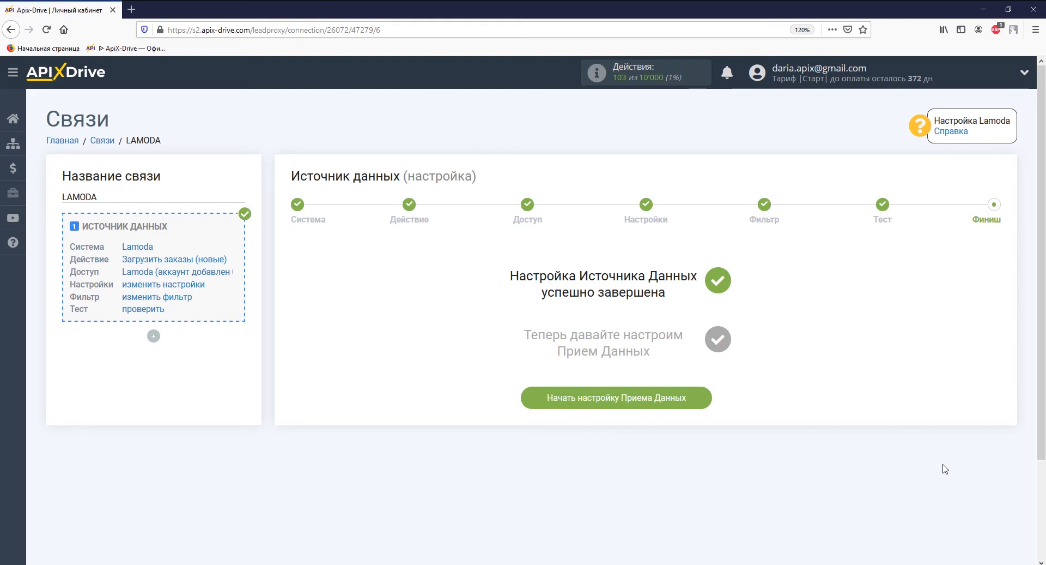
Step: Set Битрикс24 as the receiving system with the Отправка сделок action
{"action": "left_click", "coordinate": [684, 403]}
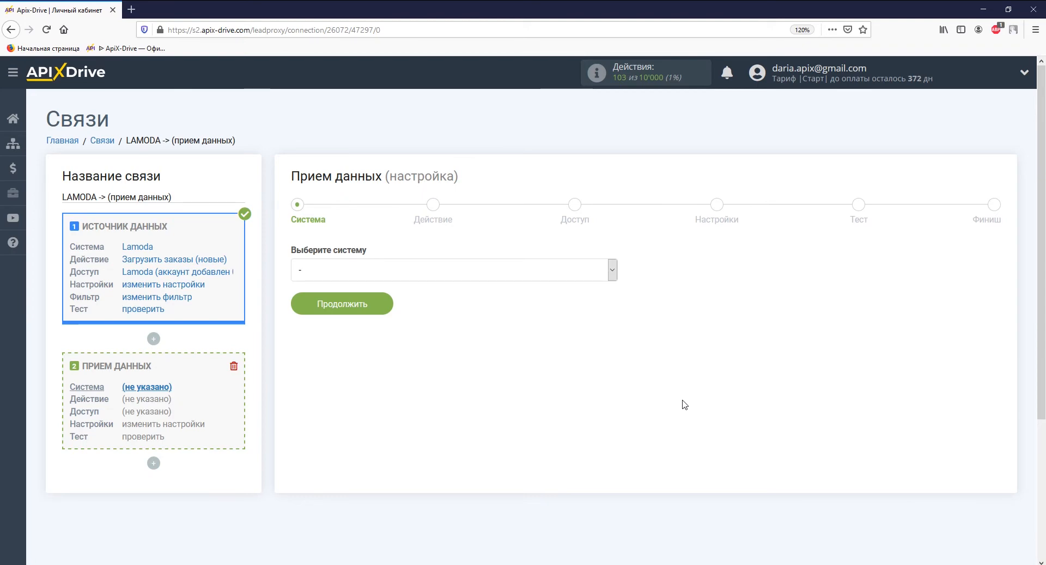
{"action": "left_click", "coordinate": [613, 269]}
{"action": "left_click_drag", "start_coordinate": [613, 286], "coordinate": [619, 545]}
{"action": "left_click", "coordinate": [597, 521]}
{"action": "left_click", "coordinate": [389, 308]}
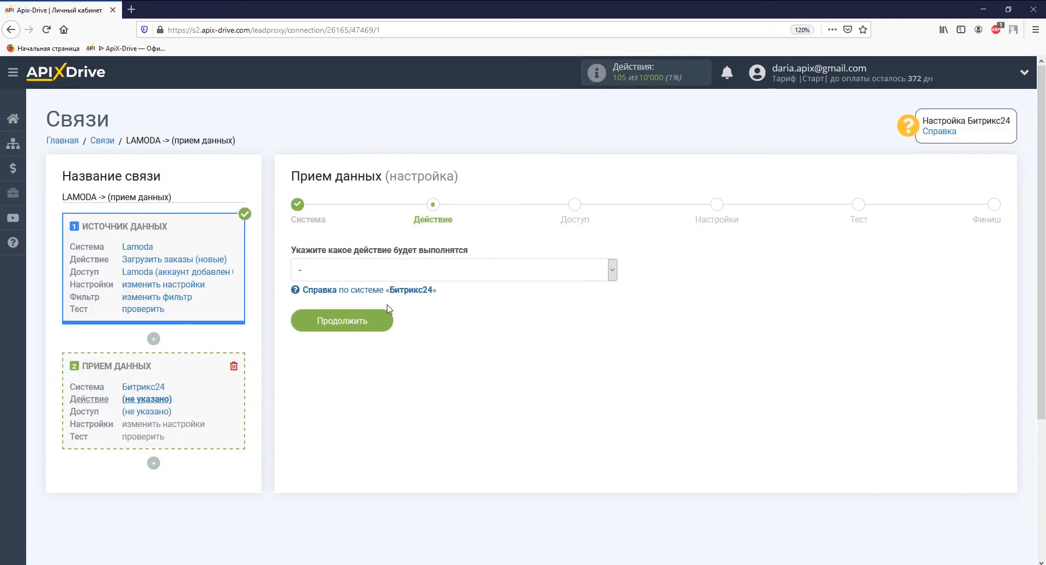
{"action": "left_click", "coordinate": [388, 273]}
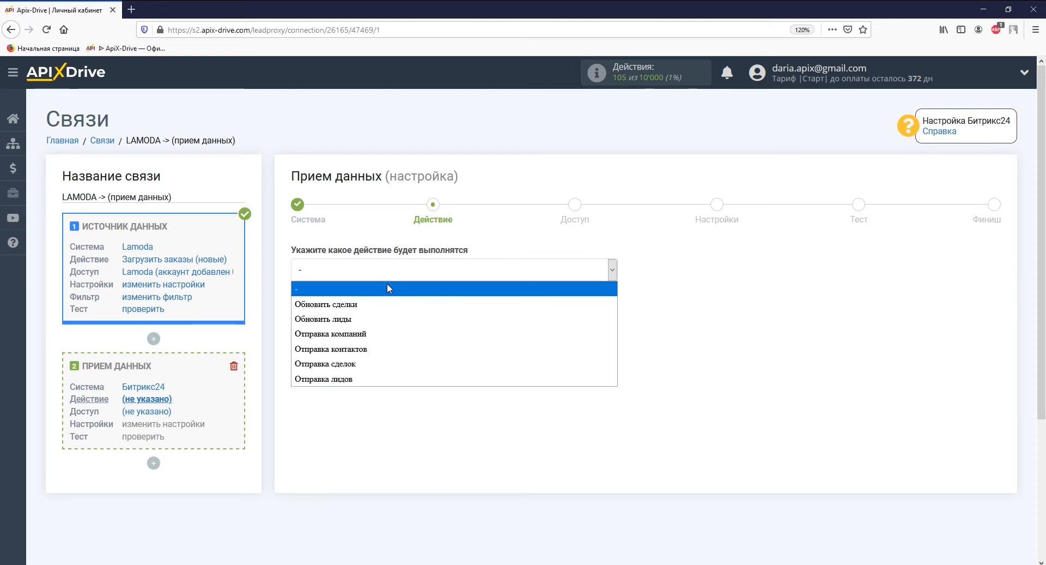
{"action": "left_click", "coordinate": [374, 366]}
{"action": "left_click", "coordinate": [368, 323]}
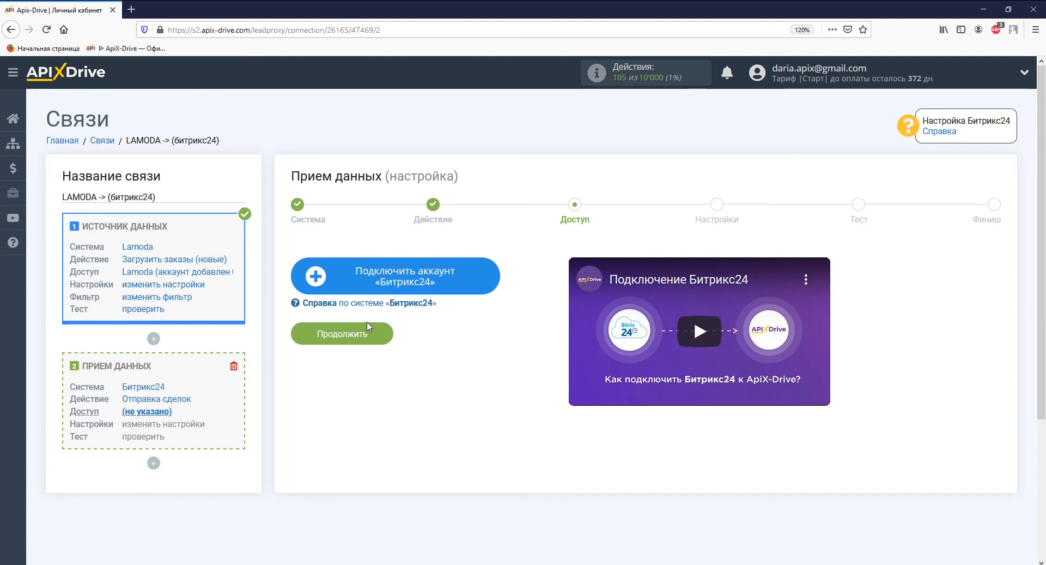
Step: Open the Bitrix24 integration form, keeping Украина as the registration country
{"action": "left_click", "coordinate": [345, 277]}
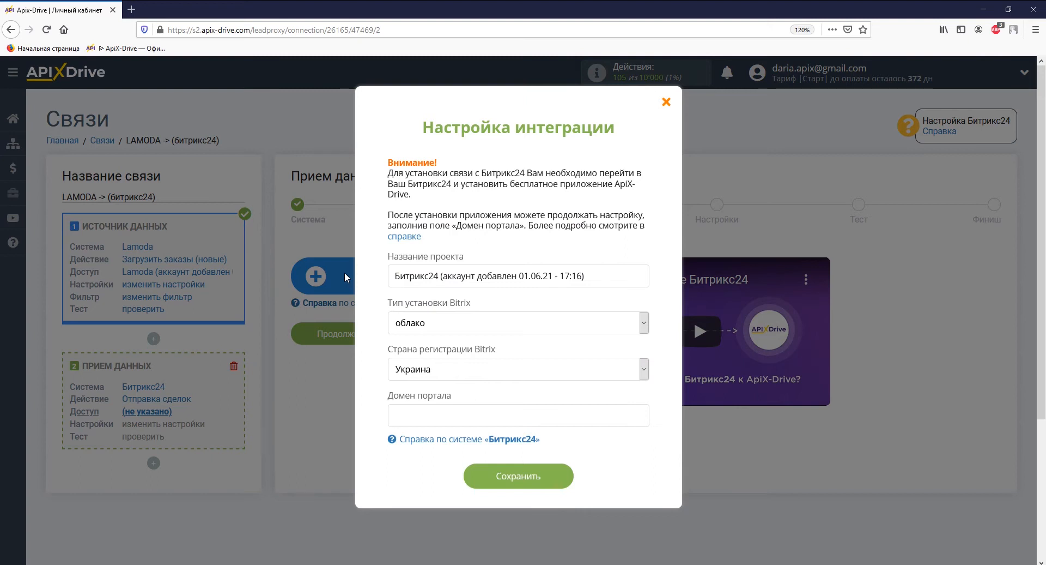
{"action": "left_click", "coordinate": [444, 366]}
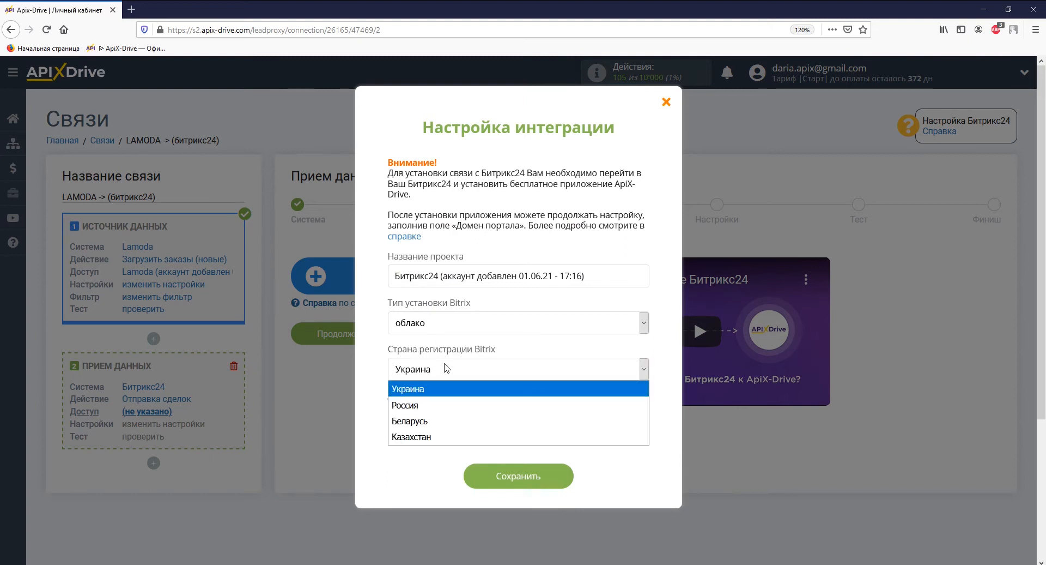
{"action": "left_click", "coordinate": [445, 369]}
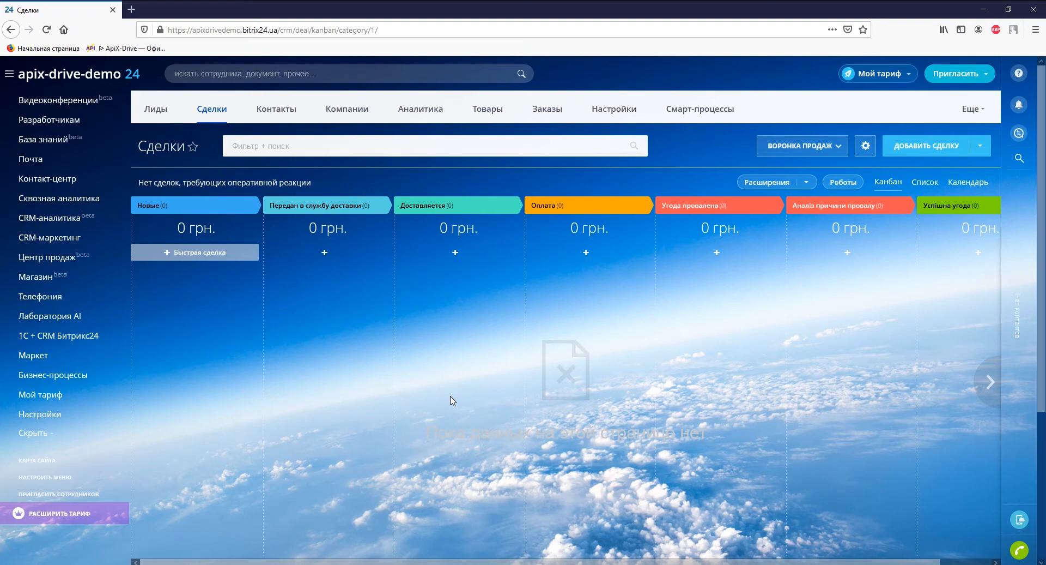
Step: Install the ApiX-Drive app from the Bitrix24 Маркет, accepting both agreements
{"action": "left_click", "coordinate": [75, 356]}
{"action": "type", "text": "a"}
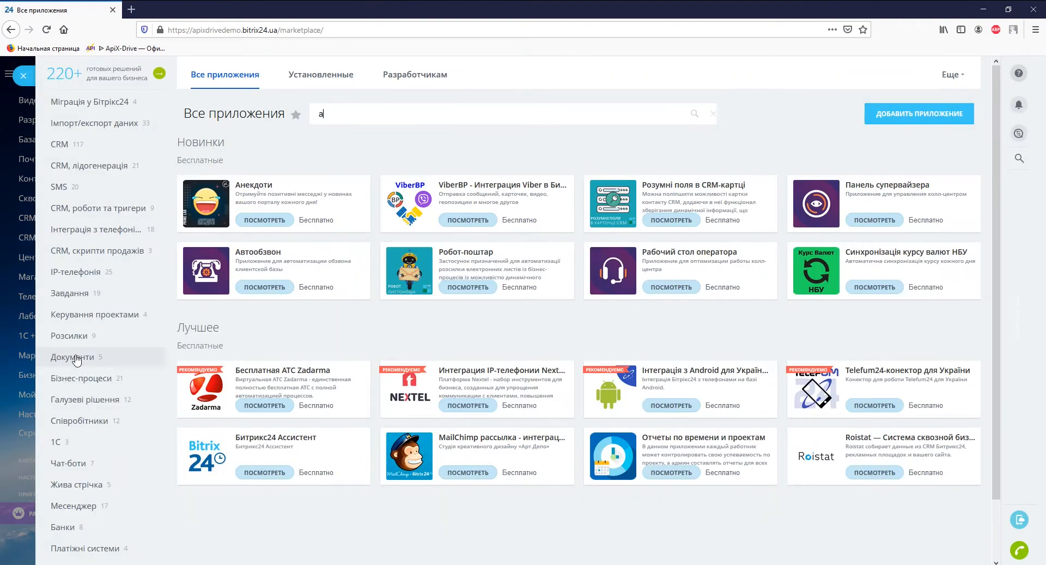
{"action": "type", "text": "pix-drive"}
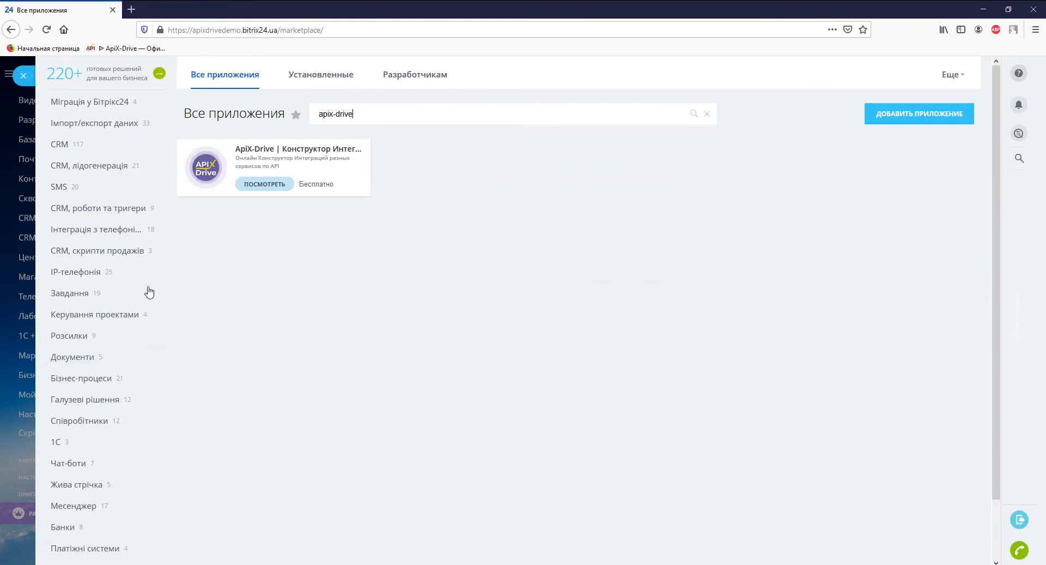
{"action": "left_click", "coordinate": [249, 185]}
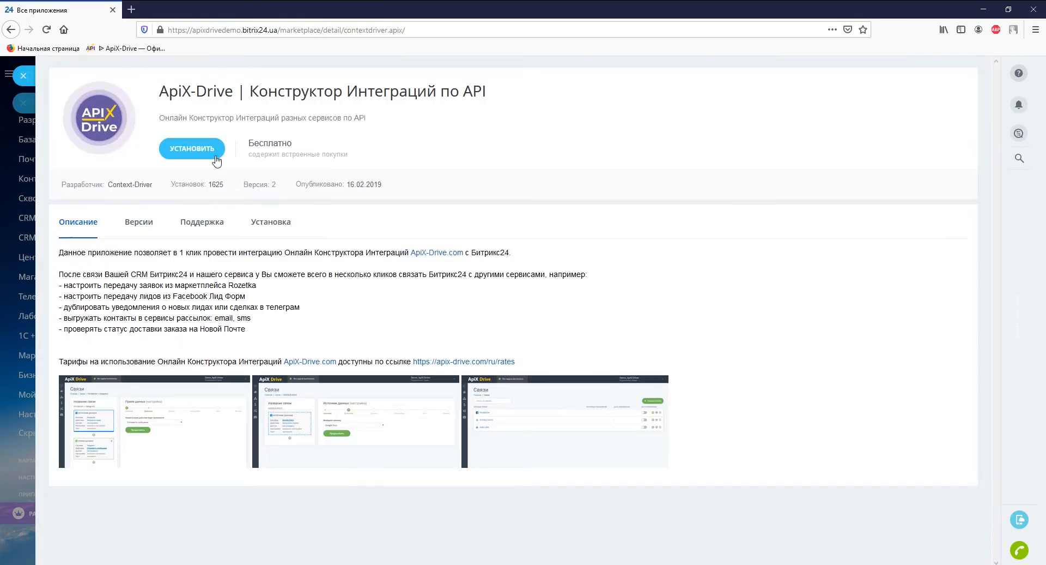
{"action": "left_click", "coordinate": [209, 152]}
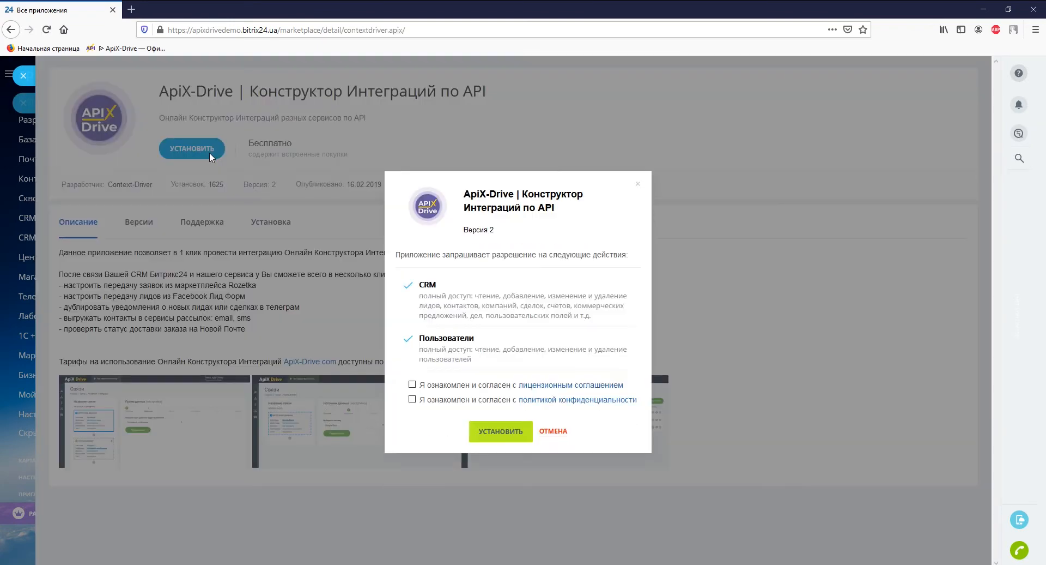
{"action": "left_click", "coordinate": [412, 384]}
{"action": "left_click", "coordinate": [412, 399]}
{"action": "left_click", "coordinate": [493, 431]}
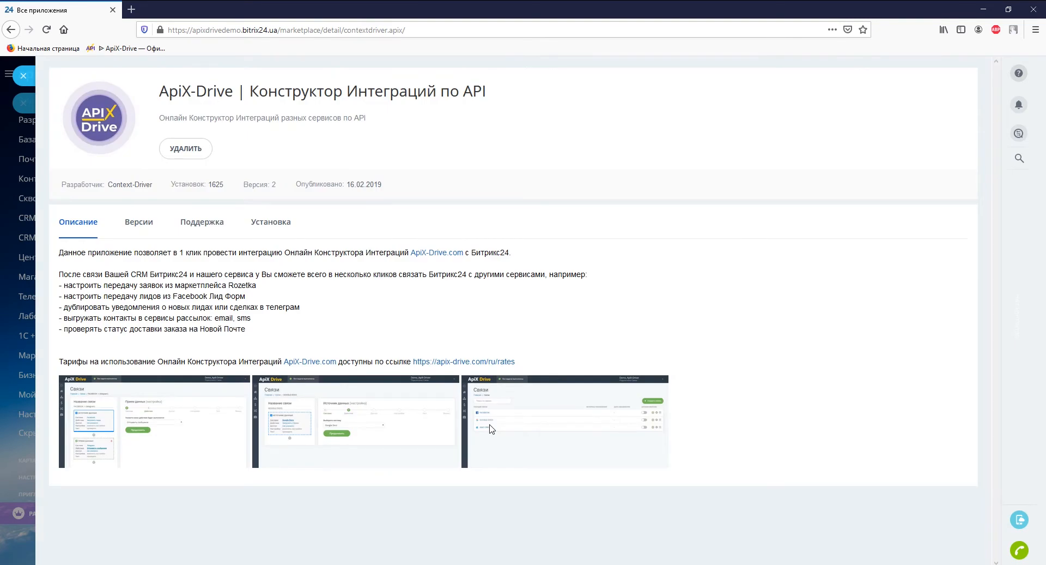
{"action": "left_click", "coordinate": [25, 76]}
Step: Reload Bitrix24 and copy the portal domain from the address bar
{"action": "left_click", "coordinate": [43, 31]}
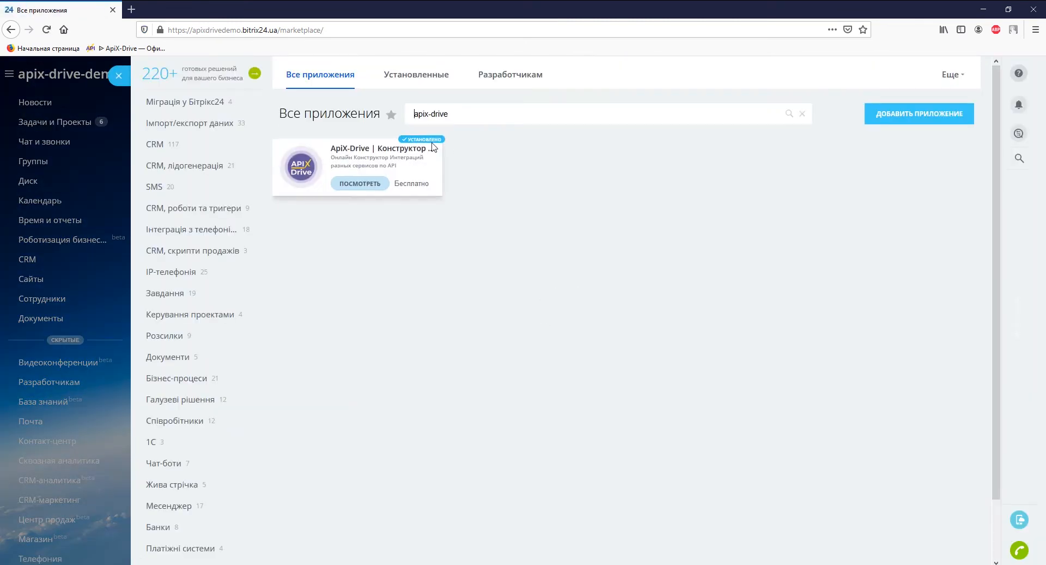
{"action": "left_click_drag", "start_coordinate": [192, 30], "coordinate": [278, 31]}
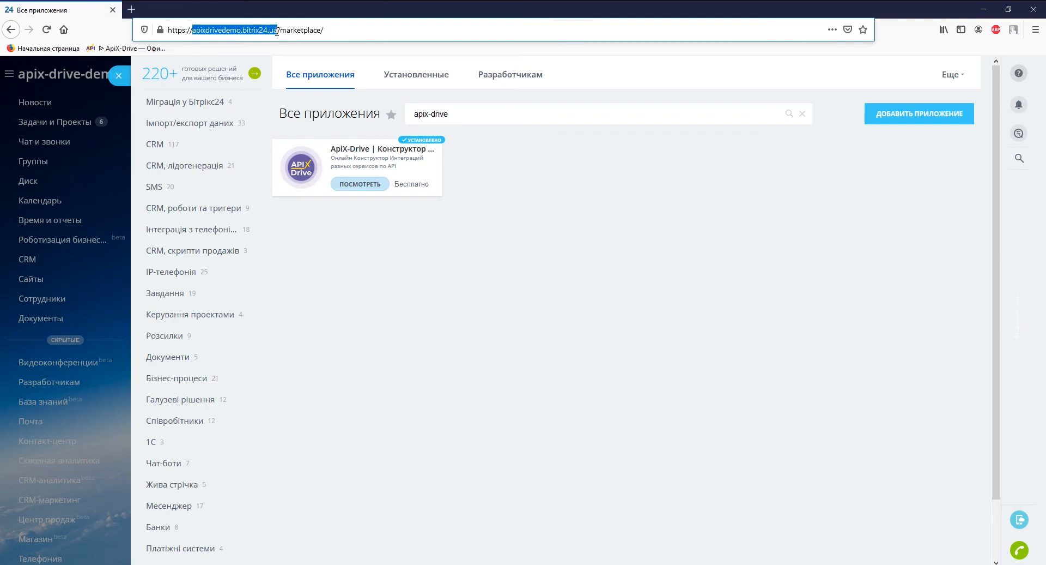
{"action": "right_click", "coordinate": [277, 31]}
{"action": "left_click", "coordinate": [288, 76]}
Step: Paste the copied portal domain into Домен портала in ApiX-Drive
{"action": "key", "text": "alt+Tab"}
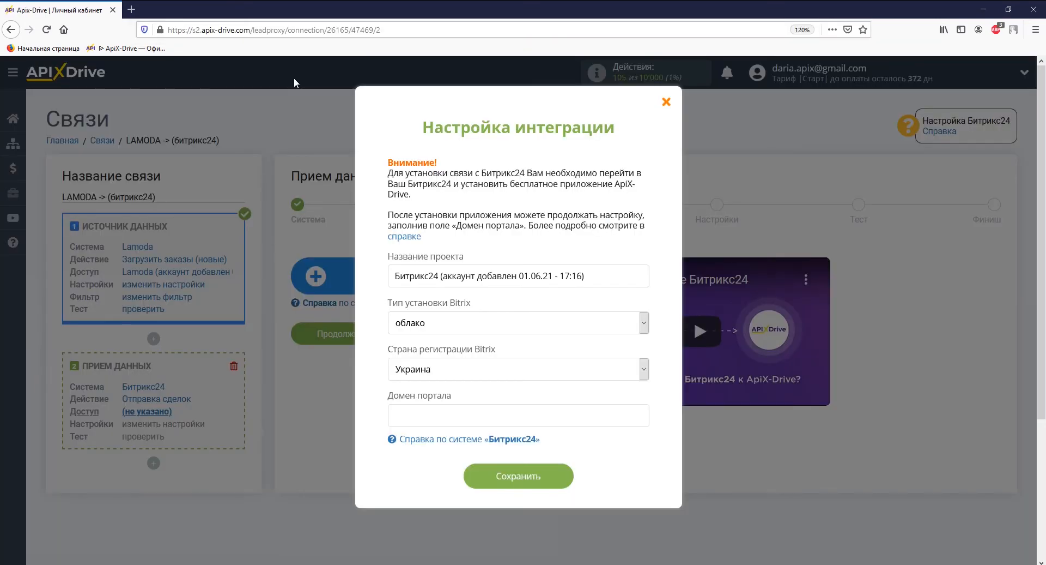
{"action": "right_click", "coordinate": [406, 414]}
{"action": "left_click", "coordinate": [486, 473]}
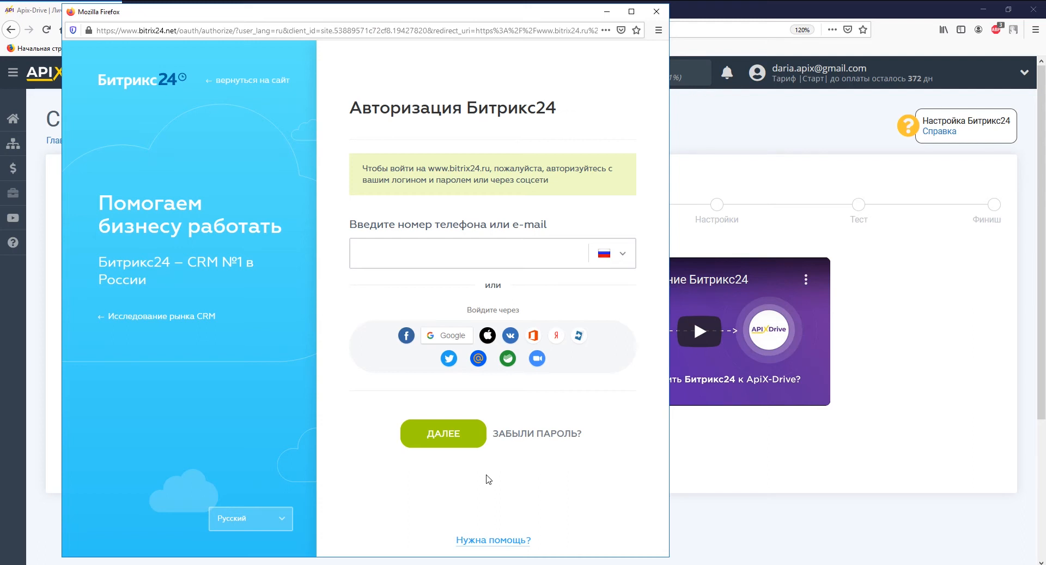
Step: Log in to Bitrix24 in the popup with the account e-mail and password
{"action": "left_click", "coordinate": [426, 256]}
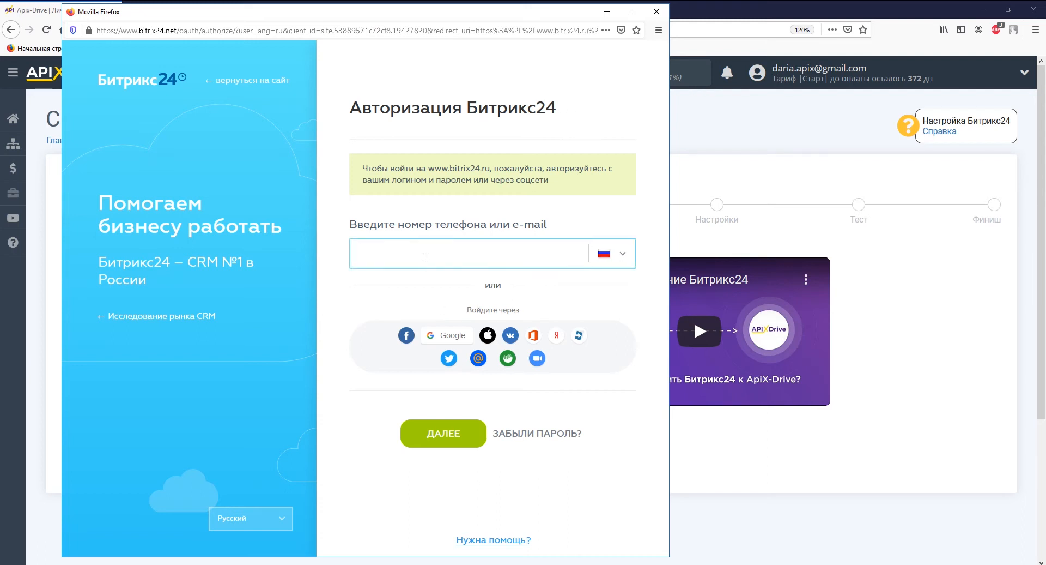
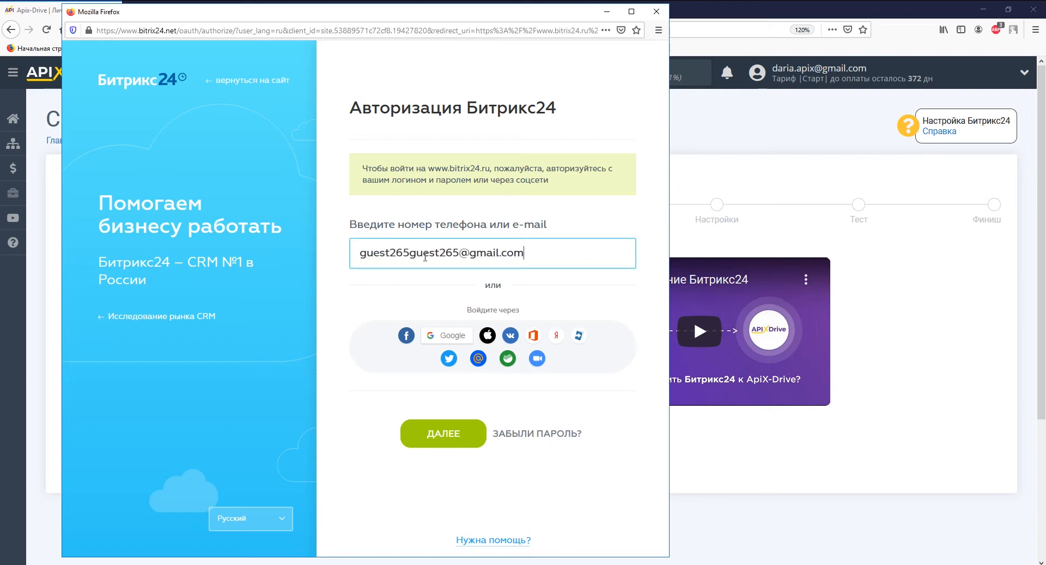
{"action": "key", "text": "Return"}
{"action": "type", "text": "••••••"}
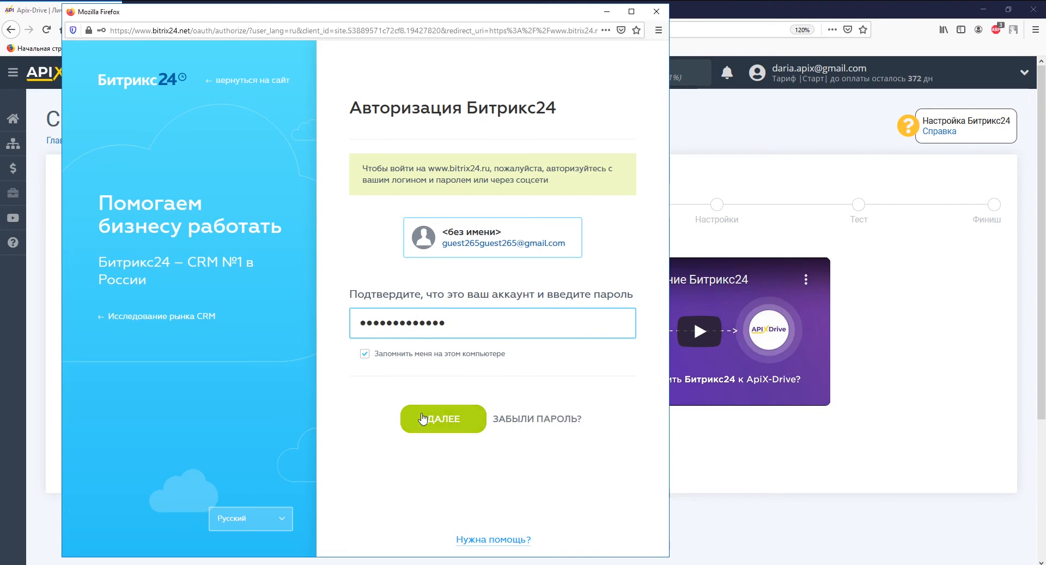
{"action": "left_click", "coordinate": [423, 419]}
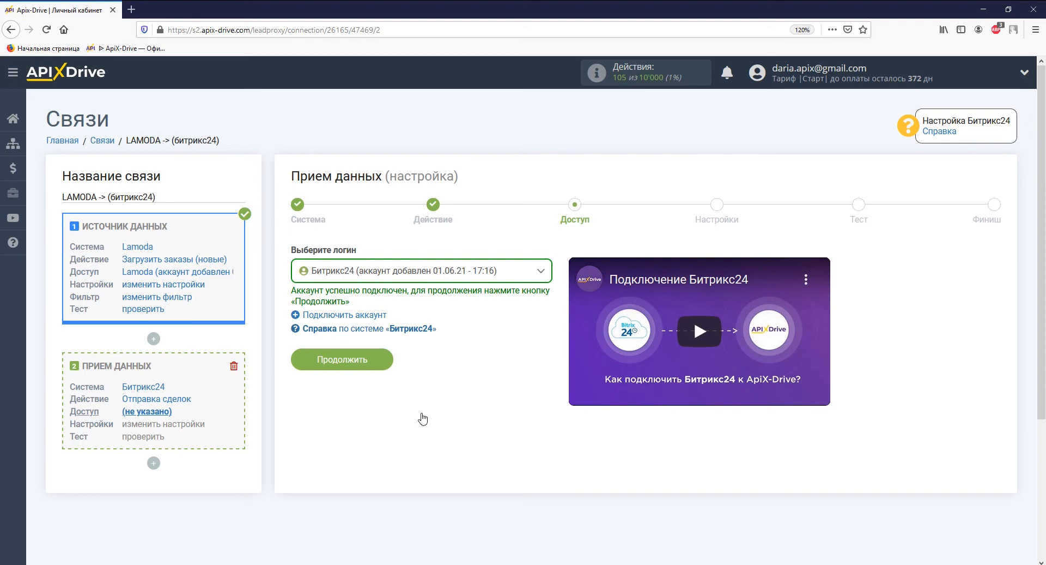
Step: Continue from the Доступ step to the Bitrix24 deal Настройки form
{"action": "left_click", "coordinate": [370, 361]}
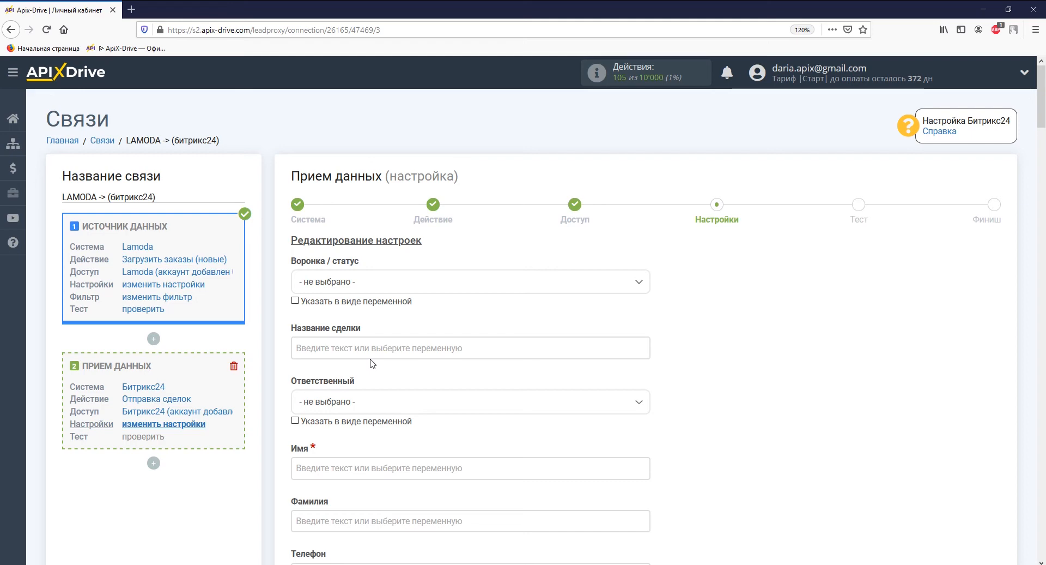
Step: Set deal status to Новая and title it with the order ID plus 'Заказ из Lamoda'
{"action": "left_click", "coordinate": [379, 287]}
{"action": "left_click", "coordinate": [376, 346]}
{"action": "left_click", "coordinate": [376, 348]}
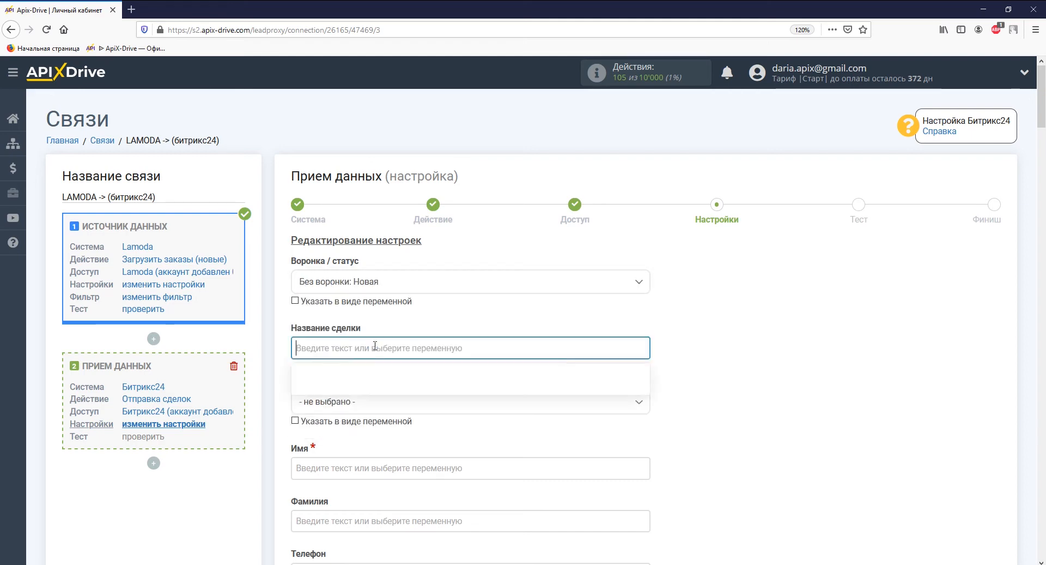
{"action": "scroll", "coordinate": [374, 349], "scroll_direction": "down", "scroll_amount": 3}
{"action": "left_click", "coordinate": [375, 377]}
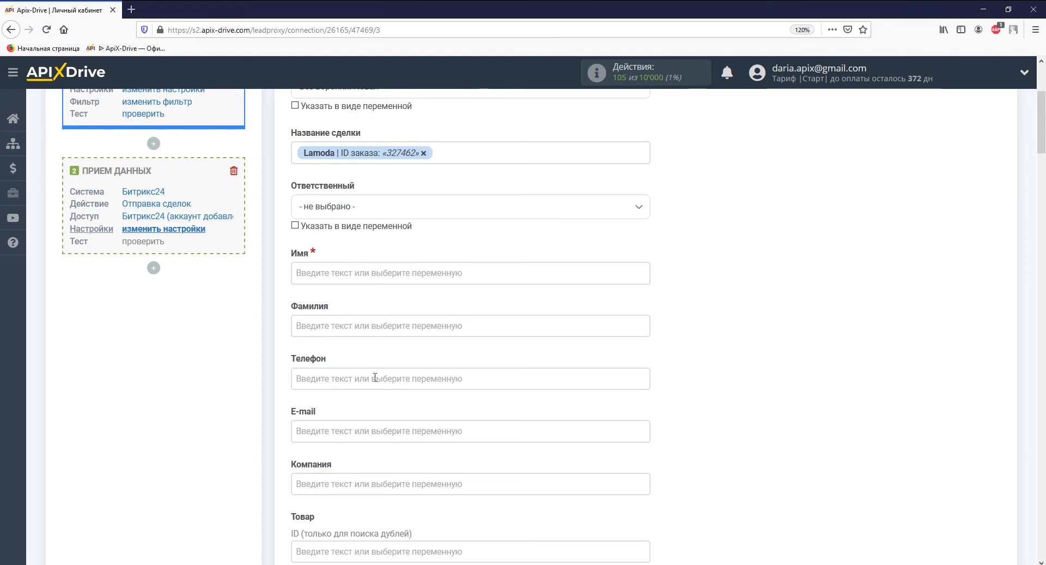
{"action": "type", "text": "Заказ из "}
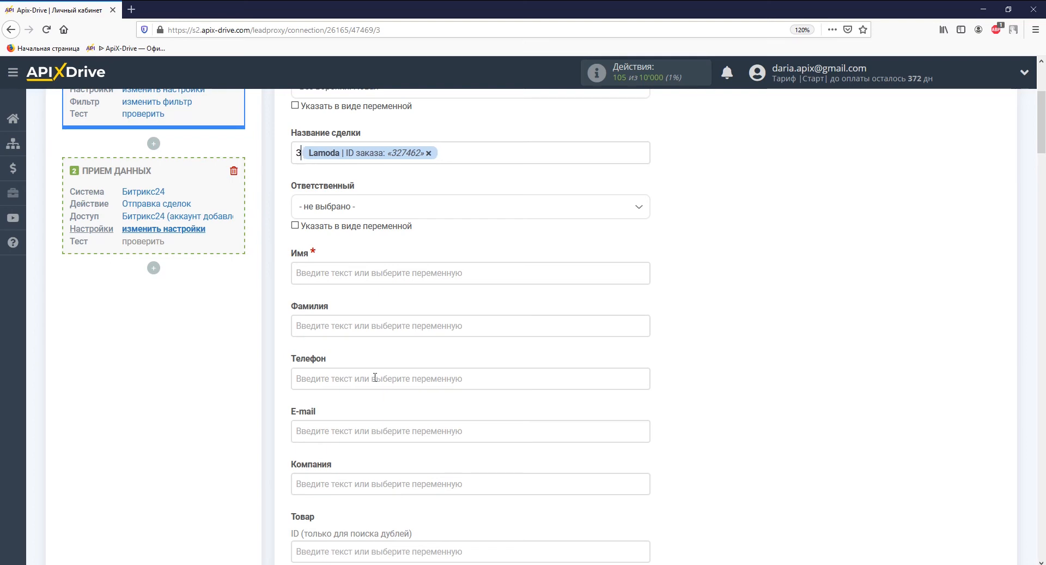
{"action": "type", "text": "Lamoda"}
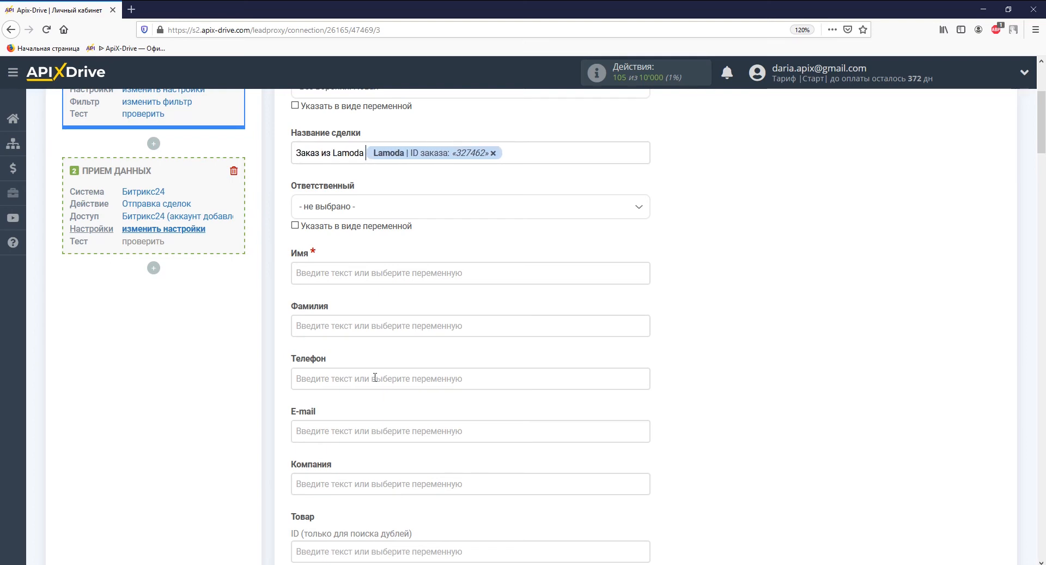
Step: Map the customer's first name to Имя and phone to Телефон
{"action": "left_click", "coordinate": [365, 272]}
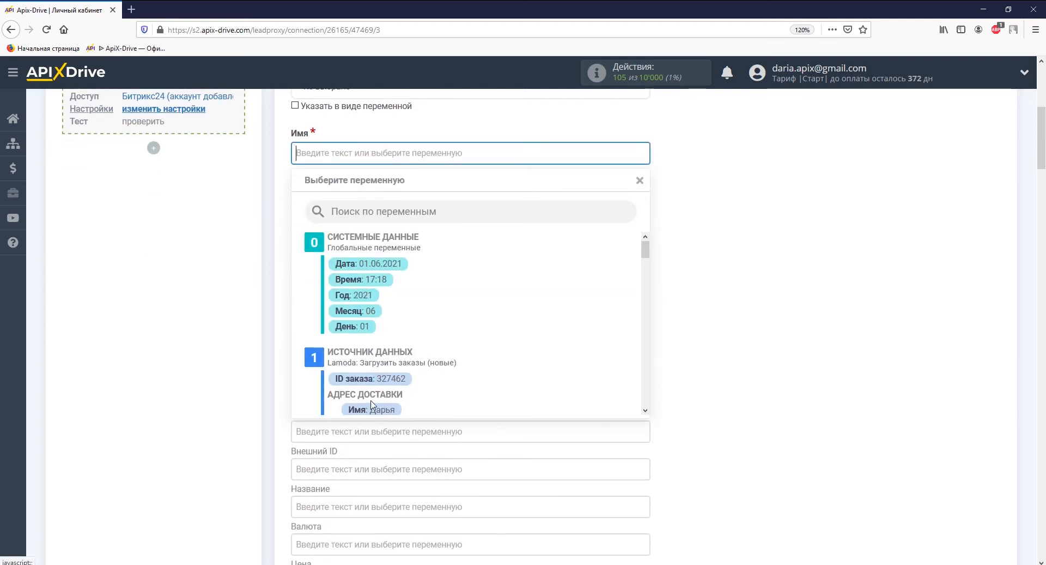
{"action": "left_click", "coordinate": [370, 410]}
{"action": "left_click", "coordinate": [371, 259]}
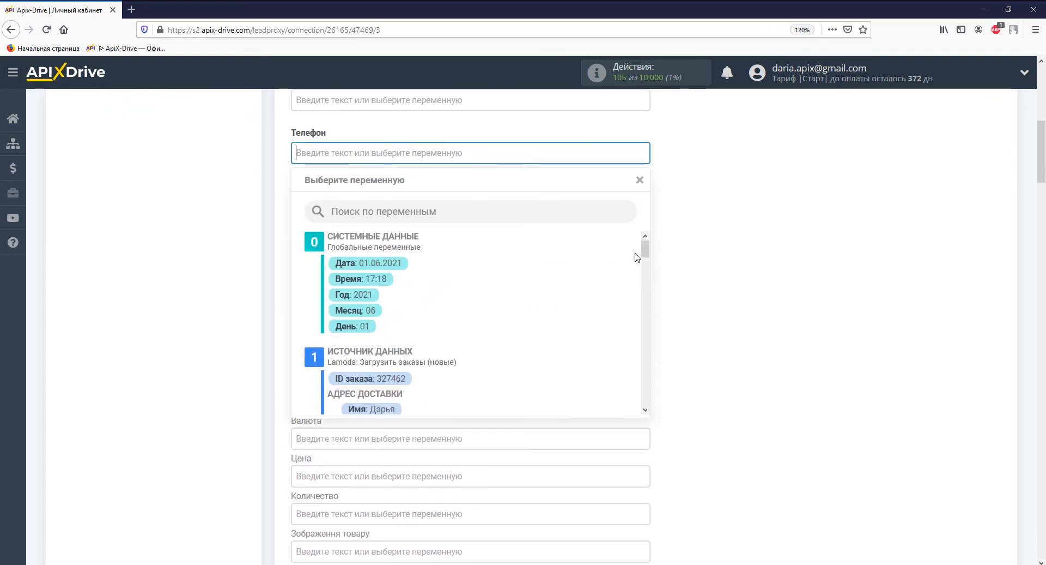
{"action": "left_click_drag", "start_coordinate": [645, 248], "coordinate": [647, 275]}
{"action": "left_click", "coordinate": [400, 260]}
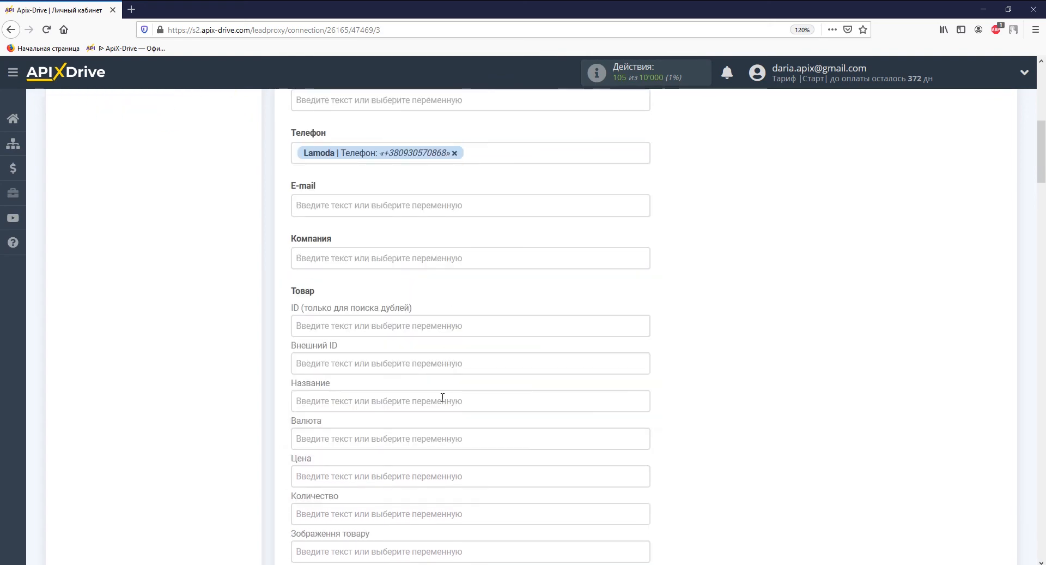
Step: Map the item name to product Название and the Lamoda price 5000.00 to Цена
{"action": "left_click", "coordinate": [444, 397]}
{"action": "left_click_drag", "start_coordinate": [645, 249], "coordinate": [642, 362]}
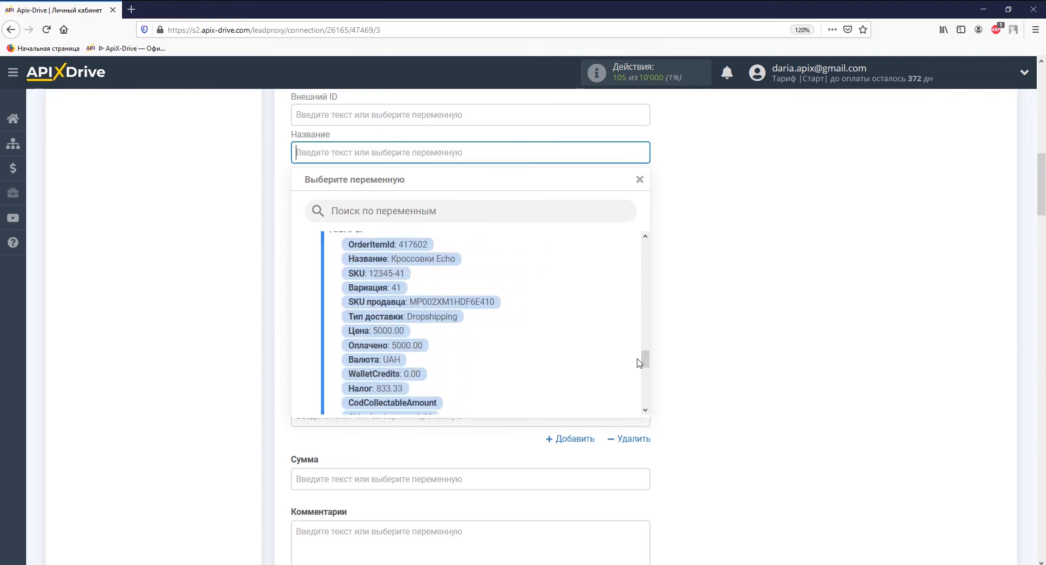
{"action": "left_click", "coordinate": [444, 258]}
{"action": "left_click", "coordinate": [439, 228]}
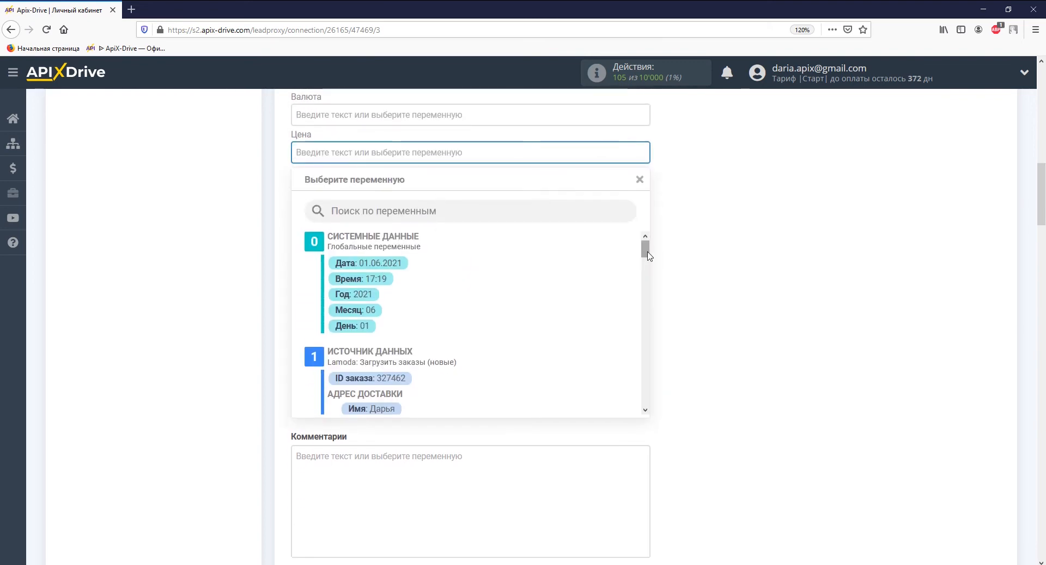
{"action": "left_click_drag", "start_coordinate": [645, 245], "coordinate": [645, 362]}
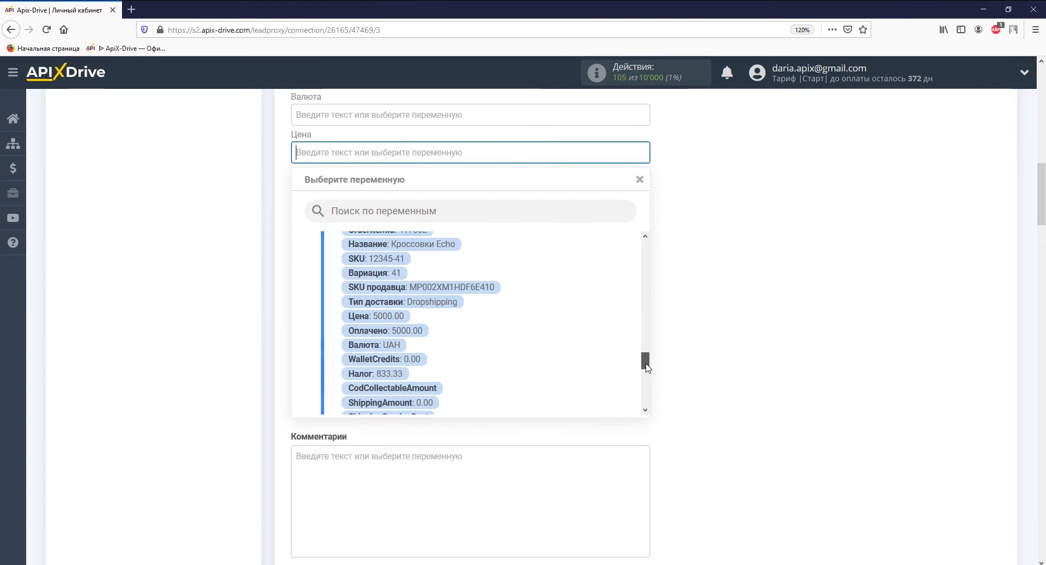
{"action": "left_click", "coordinate": [390, 316]}
Step: Map Количество позиций to Количество and browse variables for the Сумма field
{"action": "left_click", "coordinate": [376, 187]}
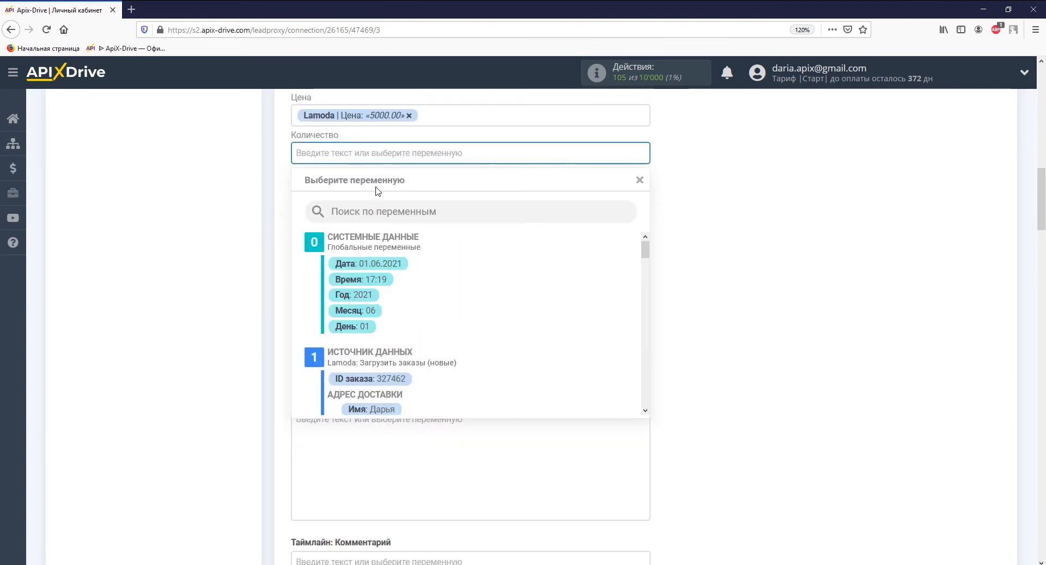
{"action": "left_click_drag", "start_coordinate": [645, 250], "coordinate": [645, 285]}
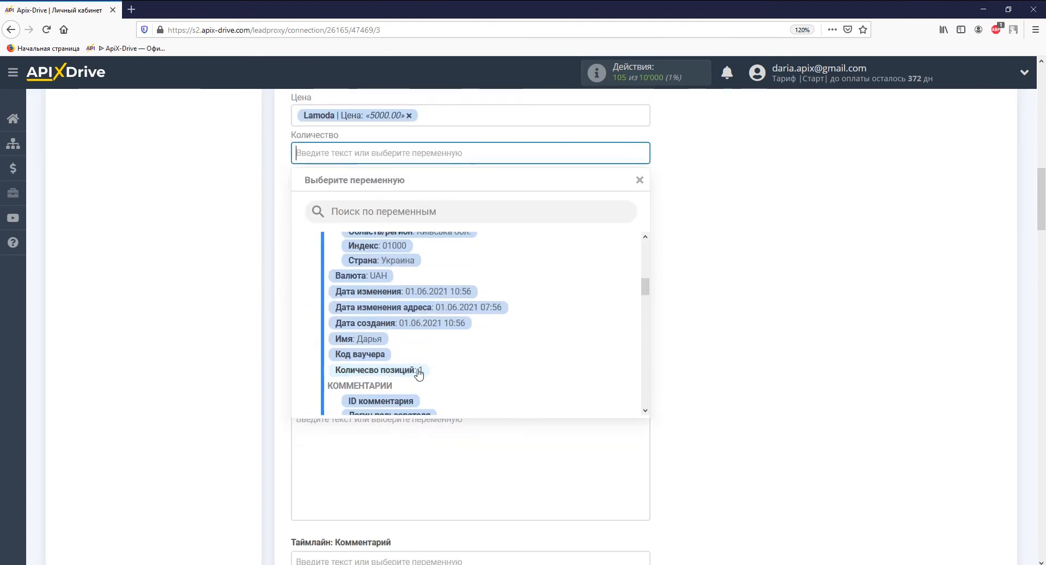
{"action": "left_click", "coordinate": [480, 369]}
{"action": "left_click", "coordinate": [419, 369]}
{"action": "scroll", "coordinate": [419, 369], "scroll_direction": "down", "scroll_amount": 4}
{"action": "left_click_drag", "start_coordinate": [645, 243], "coordinate": [647, 350]}
Step: Map Сумма to the order cost and set the timeline comment to 'Дата заказа' plus Дата создания
{"action": "left_click", "coordinate": [409, 322]}
{"action": "left_click", "coordinate": [410, 354]}
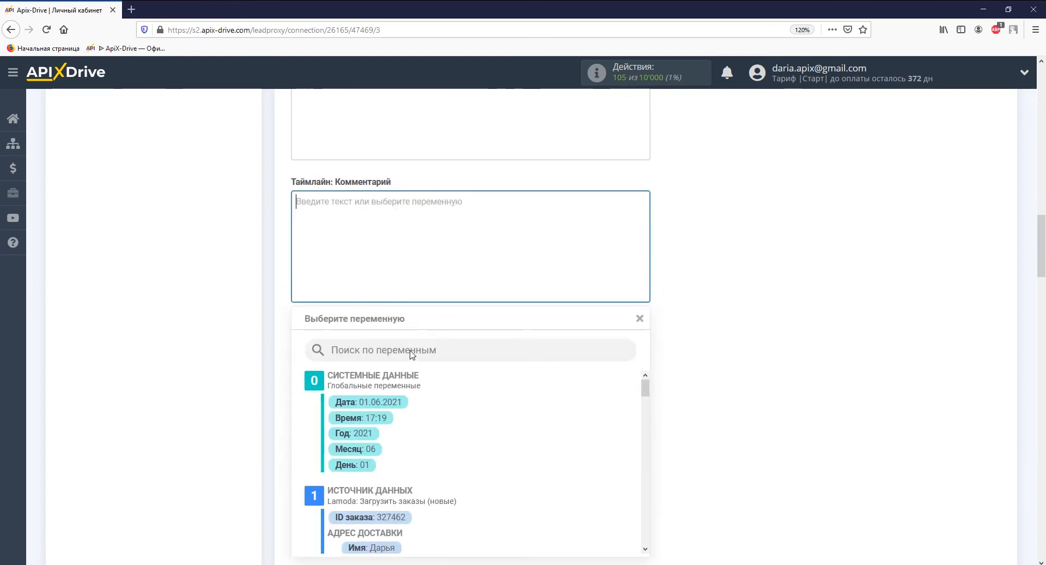
{"action": "type", "text": "Дата заказа"}
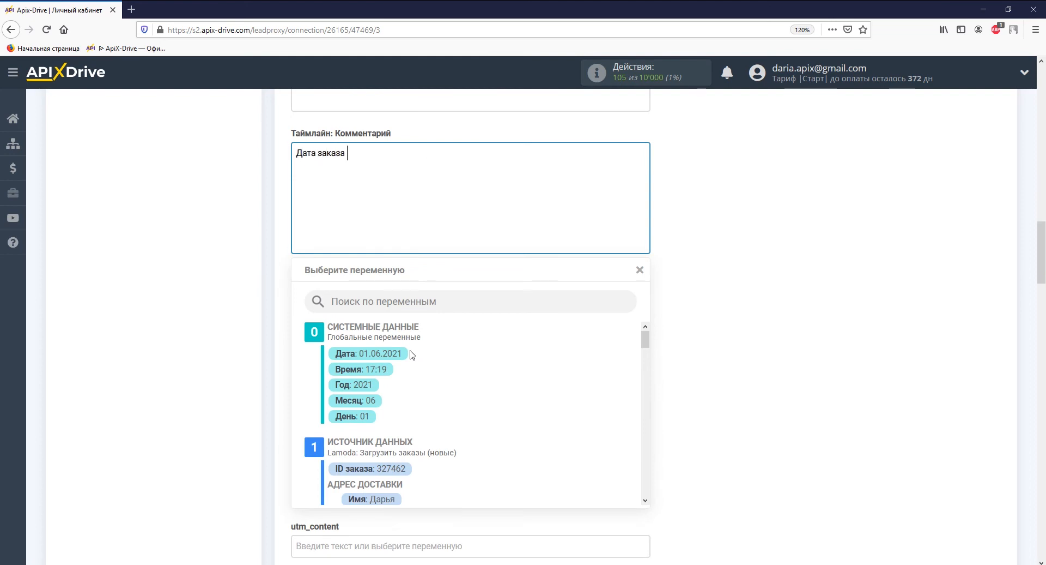
{"action": "left_click_drag", "start_coordinate": [646, 340], "coordinate": [646, 377]}
{"action": "left_click", "coordinate": [446, 409]}
Step: Map Город to the Lamoda city Київ and save the deal field mapping
{"action": "scroll", "coordinate": [446, 411], "scroll_direction": "down", "scroll_amount": 15}
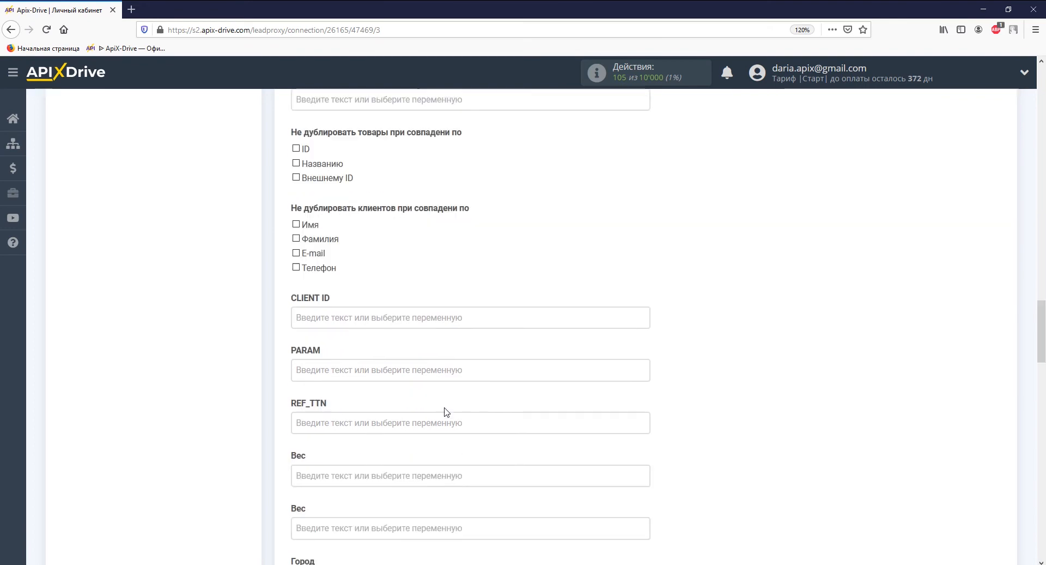
{"action": "left_click", "coordinate": [437, 221]}
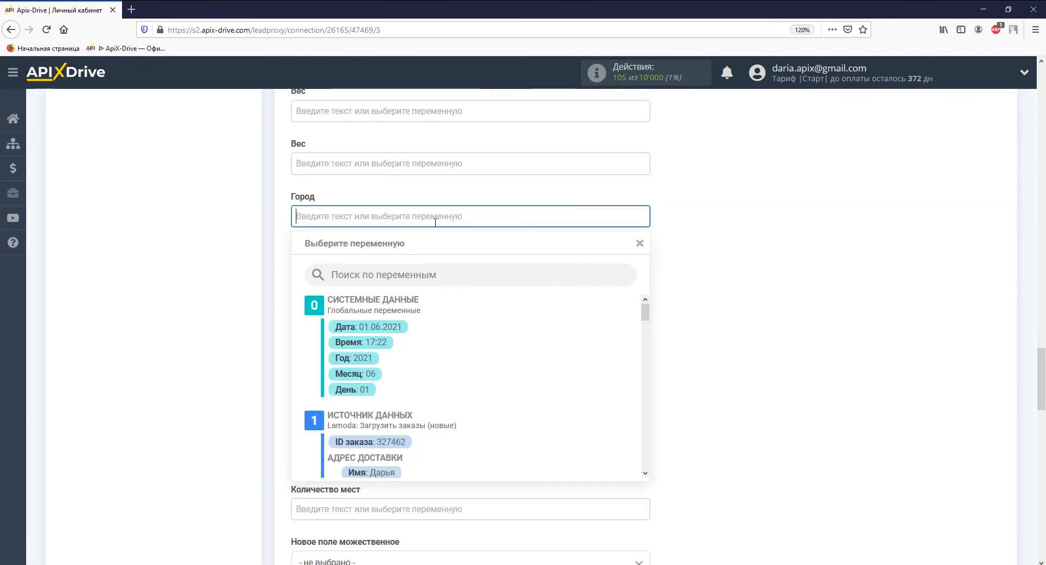
{"action": "left_click_drag", "start_coordinate": [646, 243], "coordinate": [646, 276]}
{"action": "left_click", "coordinate": [388, 281]}
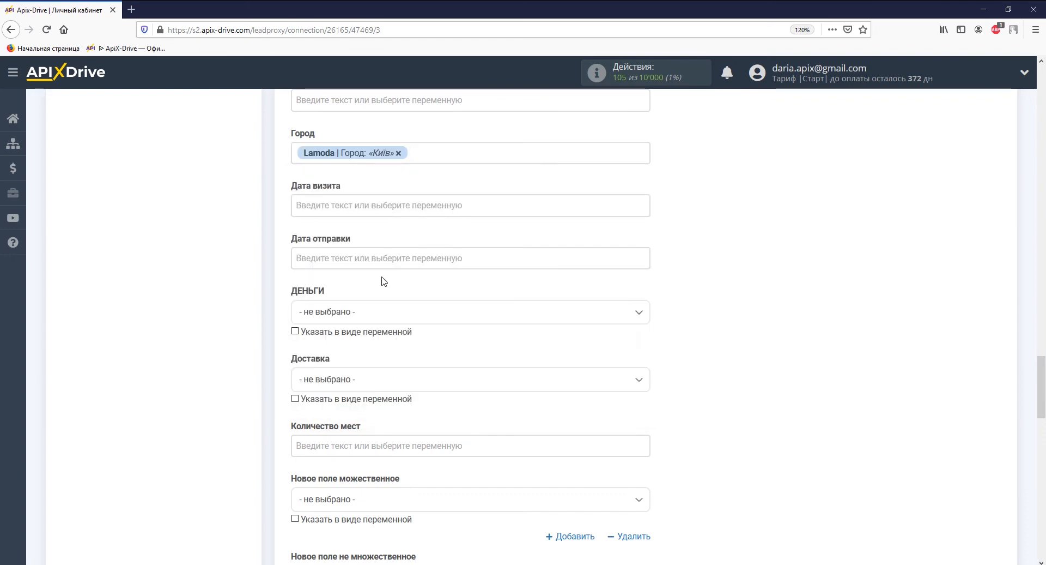
{"action": "scroll", "coordinate": [385, 281], "scroll_direction": "down", "scroll_amount": 9}
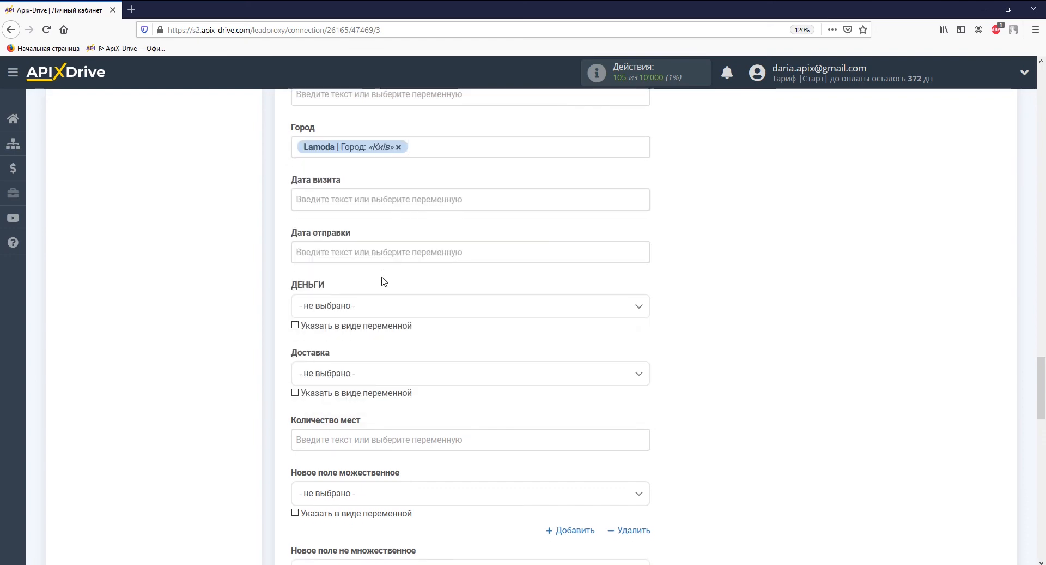
{"action": "scroll", "coordinate": [385, 281], "scroll_direction": "down", "scroll_amount": 4}
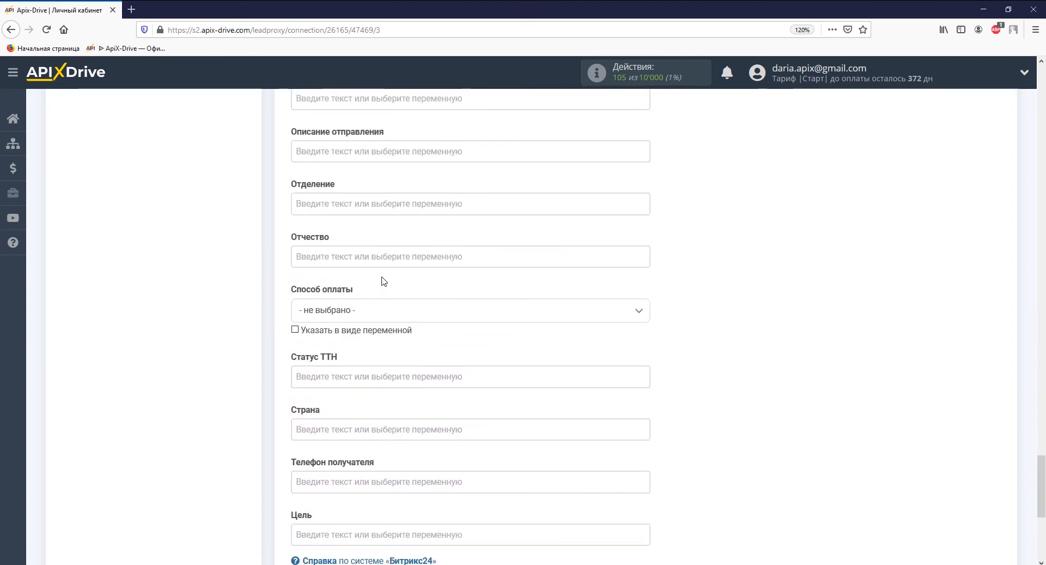
{"action": "scroll", "coordinate": [384, 280], "scroll_direction": "down", "scroll_amount": 4}
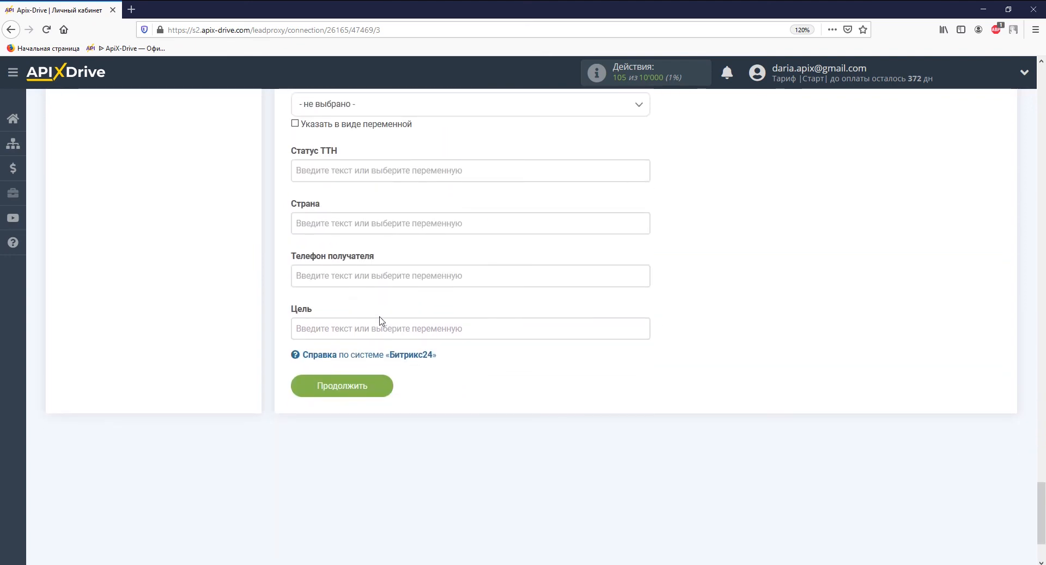
{"action": "left_click", "coordinate": [375, 383]}
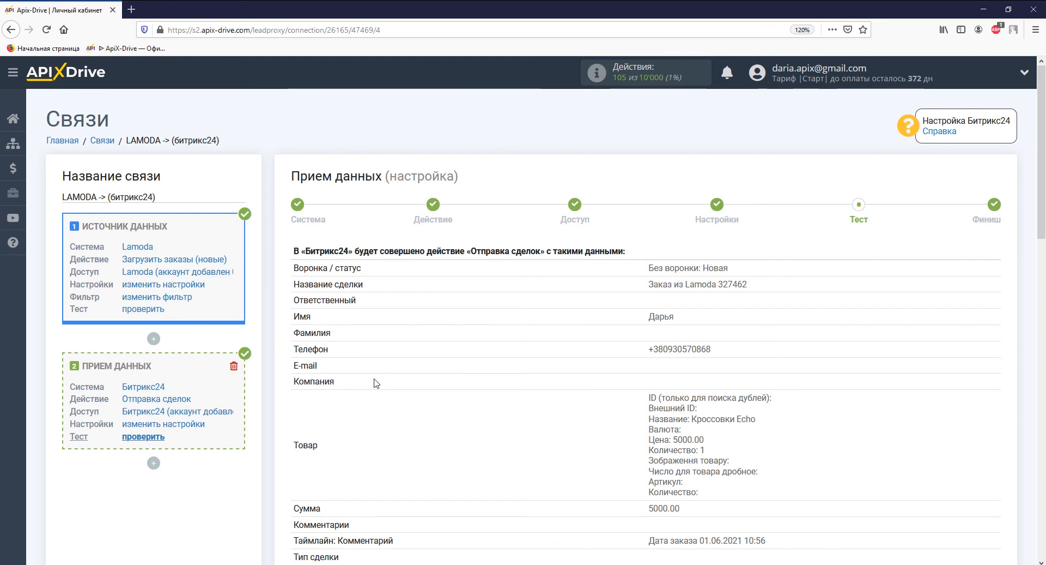
Step: Review the deal data preview and send the sample Lamoda order to Bitrix24 as a test deal
{"action": "scroll", "coordinate": [375, 383], "scroll_direction": "down", "scroll_amount": 8}
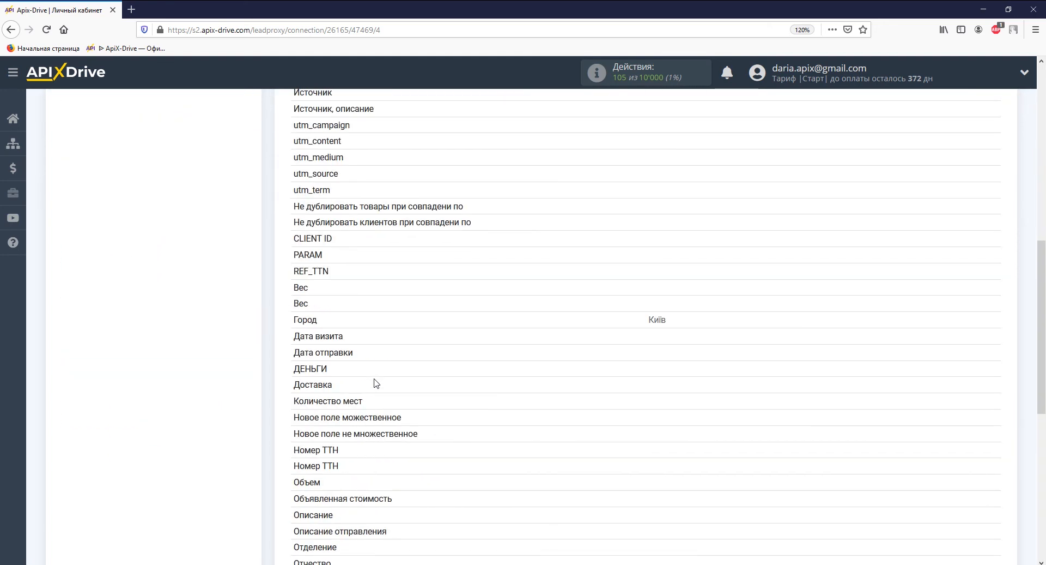
{"action": "scroll", "coordinate": [376, 382], "scroll_direction": "down", "scroll_amount": 6}
{"action": "left_click", "coordinate": [443, 332]}
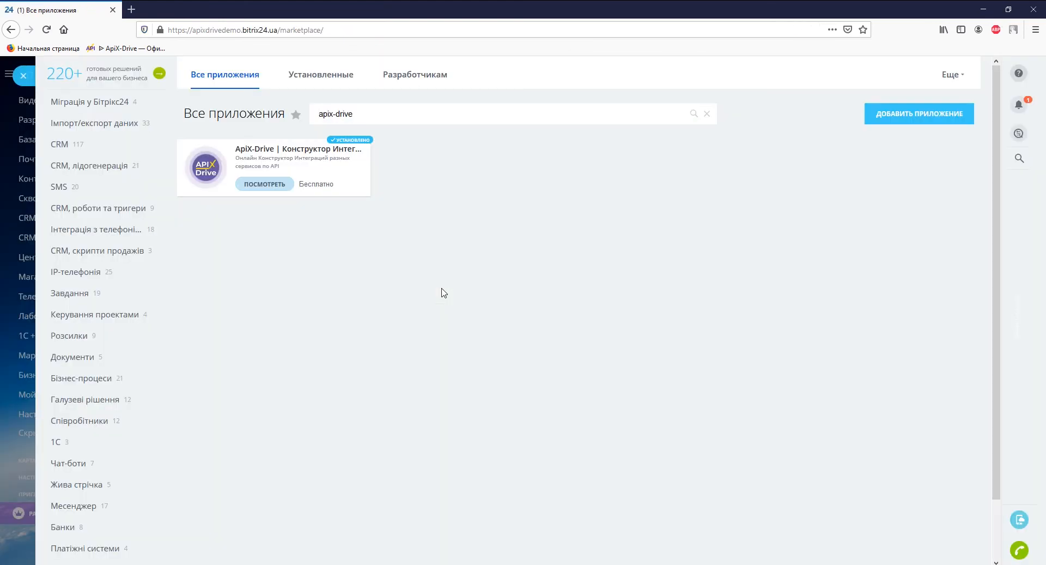
Step: Reload the Bitrix24 deals board and open the new Lamoda deal to check 5 000 грн and Київ
{"action": "left_click", "coordinate": [23, 76]}
{"action": "left_click", "coordinate": [47, 30]}
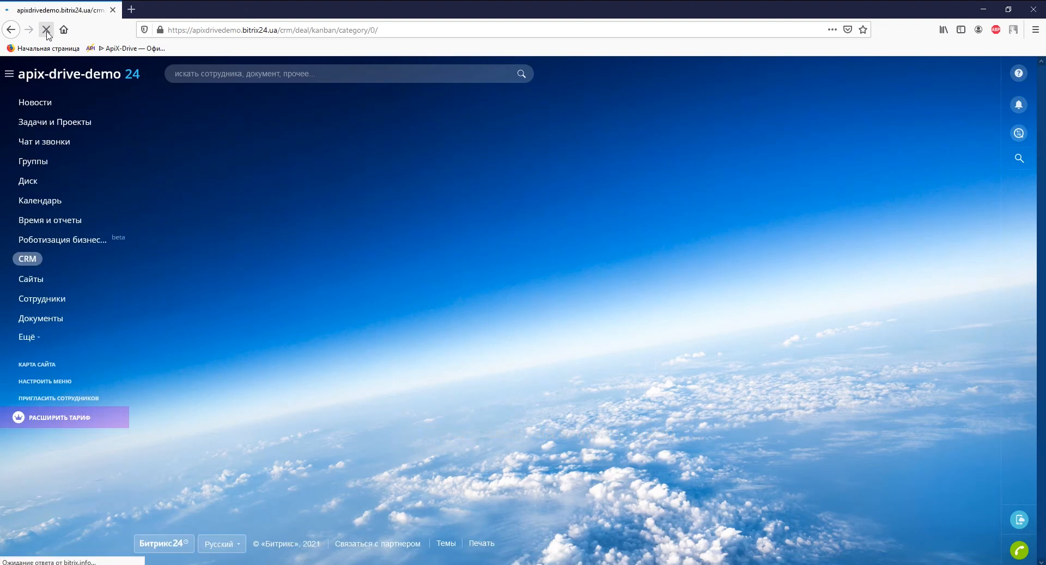
{"action": "left_click", "coordinate": [154, 276]}
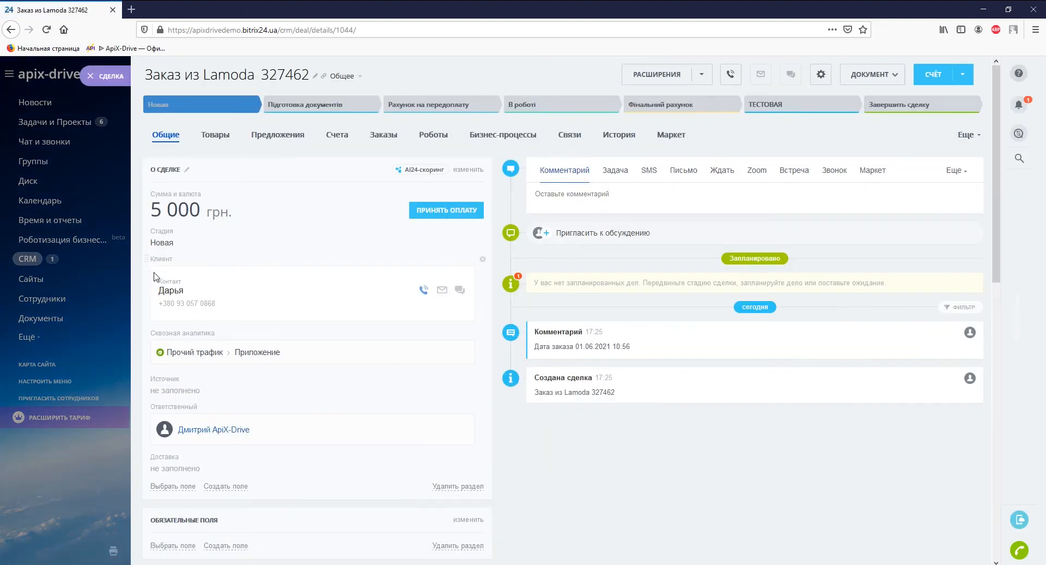
{"action": "scroll", "coordinate": [154, 276], "scroll_direction": "down", "scroll_amount": 15}
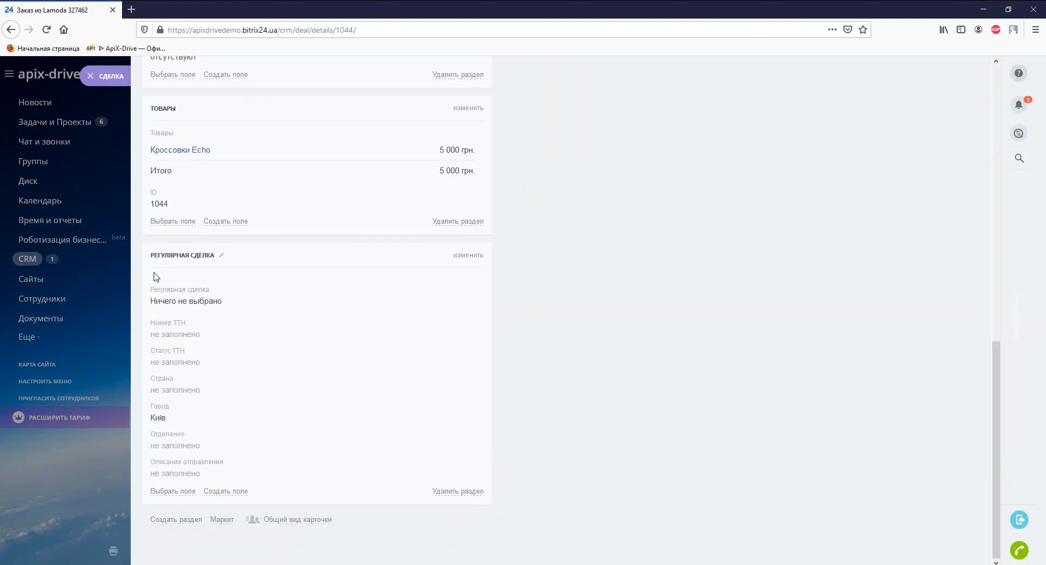
{"action": "scroll", "coordinate": [155, 276], "scroll_direction": "up", "scroll_amount": 15}
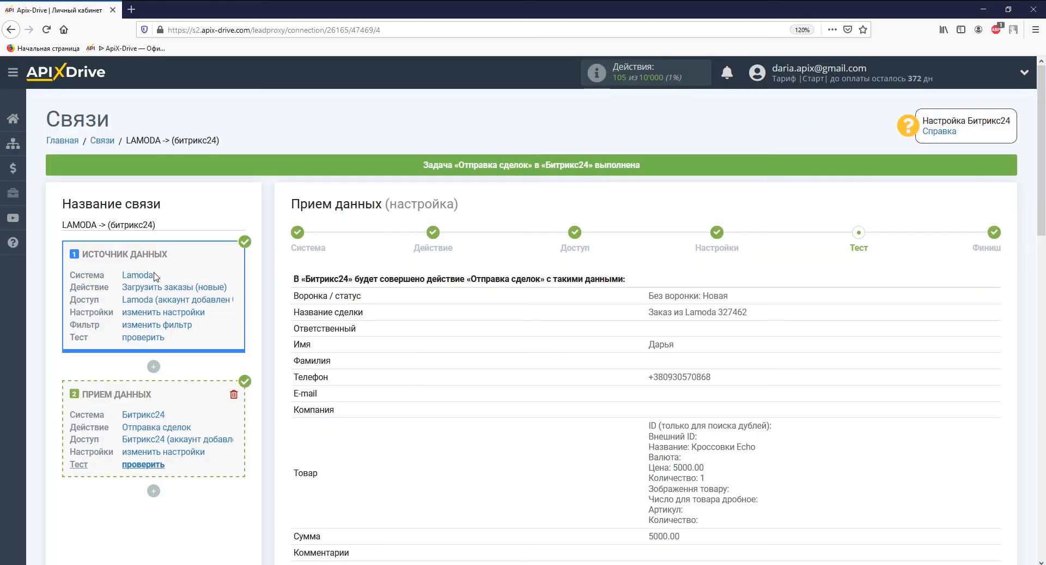
Step: Finish the connection setup and switch on automatic updates
{"action": "scroll", "coordinate": [154, 275], "scroll_direction": "down", "scroll_amount": 10}
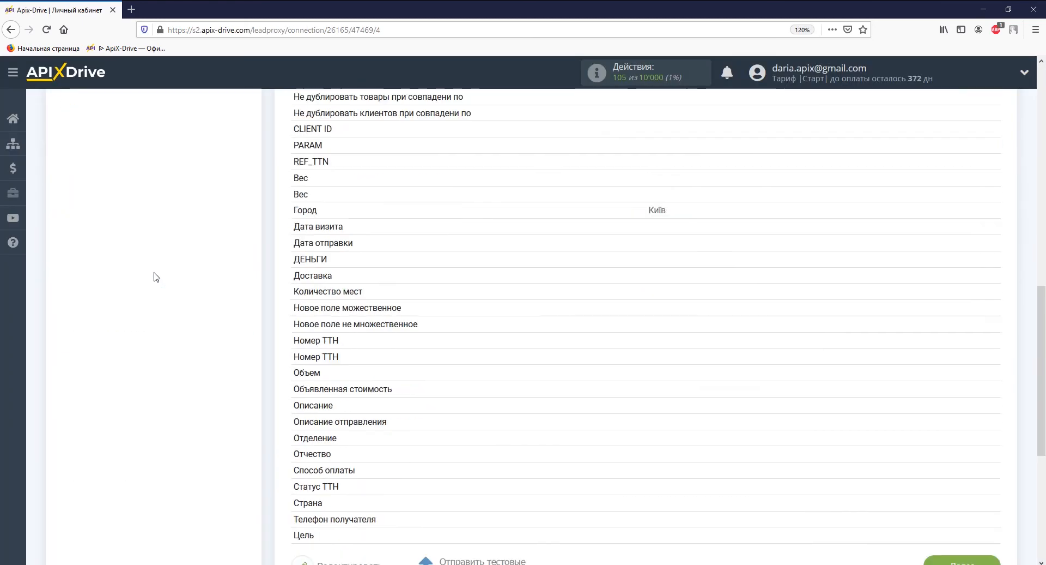
{"action": "left_click", "coordinate": [932, 294]}
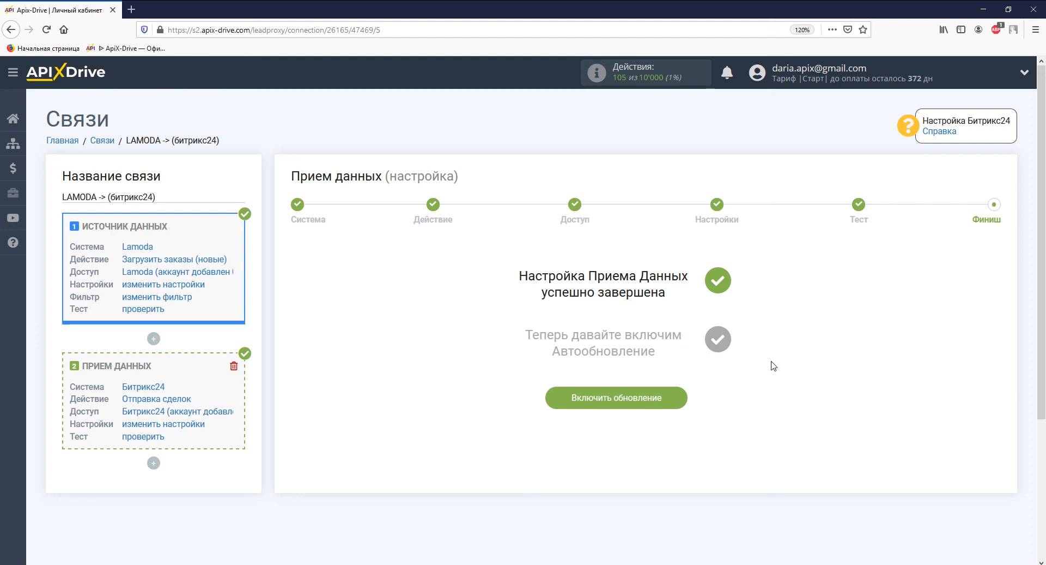
{"action": "left_click", "coordinate": [675, 397]}
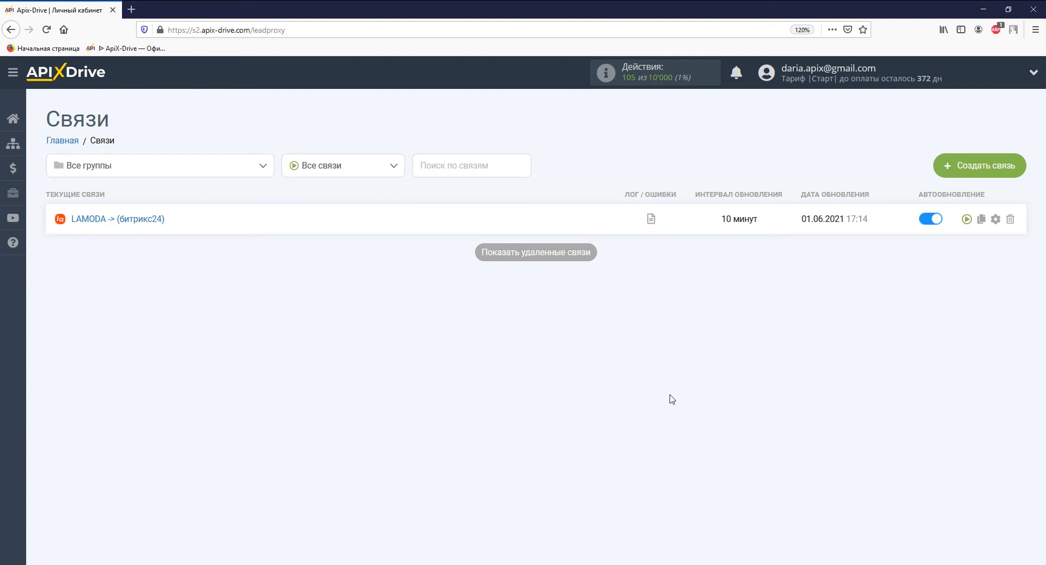
Step: Set the LAMODA → Bitrix24 connection's update interval to 5 минут and save
{"action": "left_click", "coordinate": [996, 219]}
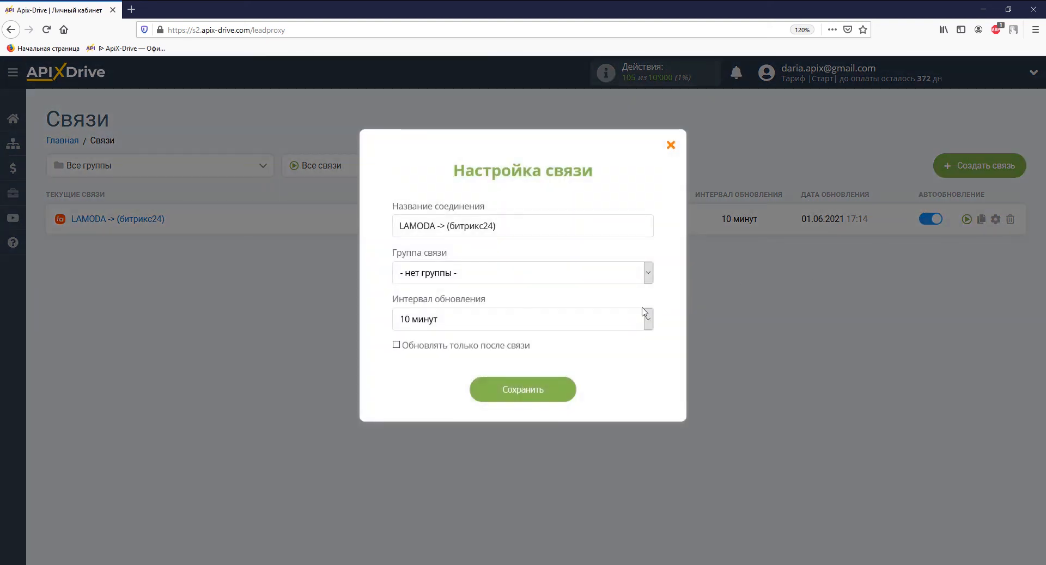
{"action": "left_click", "coordinate": [644, 312]}
{"action": "left_click", "coordinate": [580, 141]}
{"action": "left_click", "coordinate": [558, 395]}
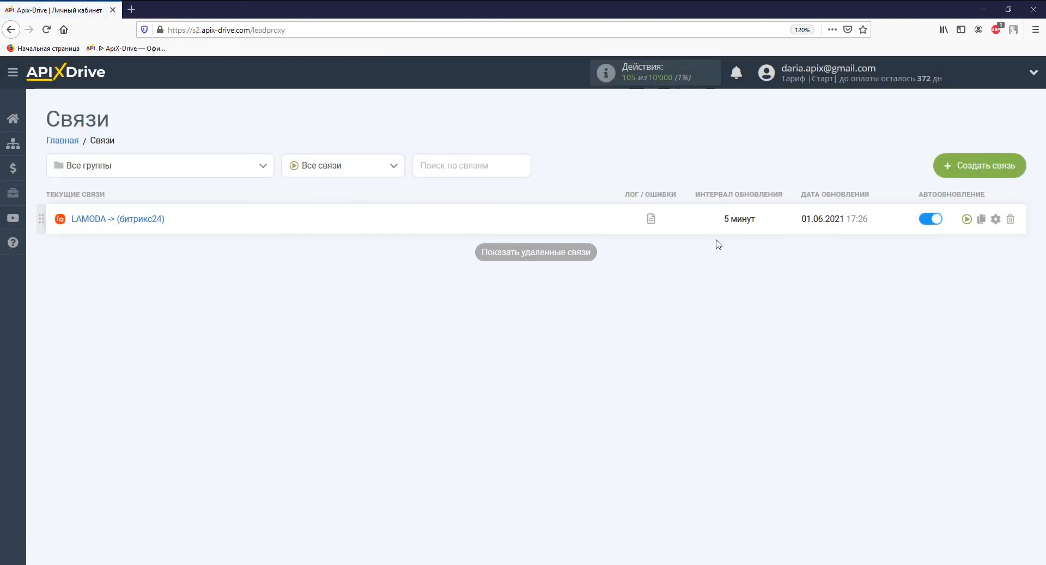